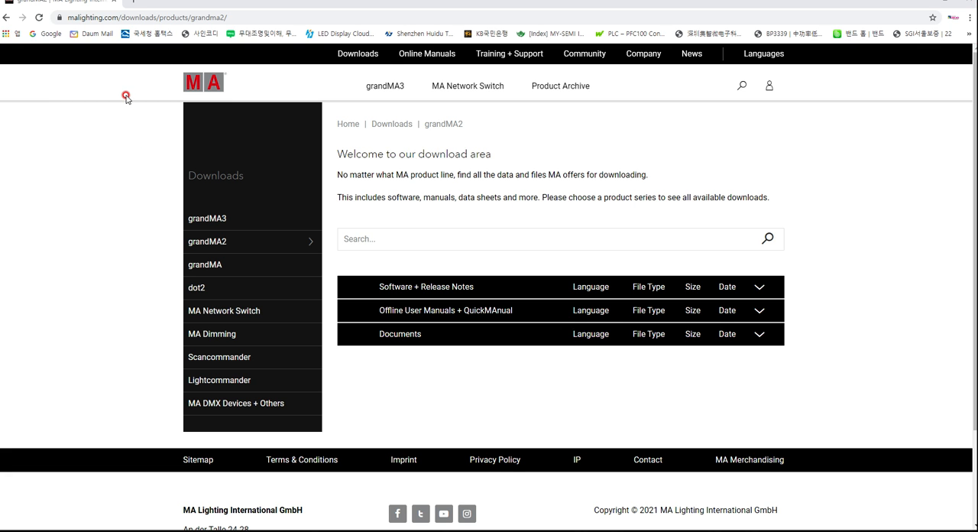
Open the grandMA2 downloads on the MA Lighting site and expand Software + Release Notes to view the version 3.9.60.3 files
click(358, 54)
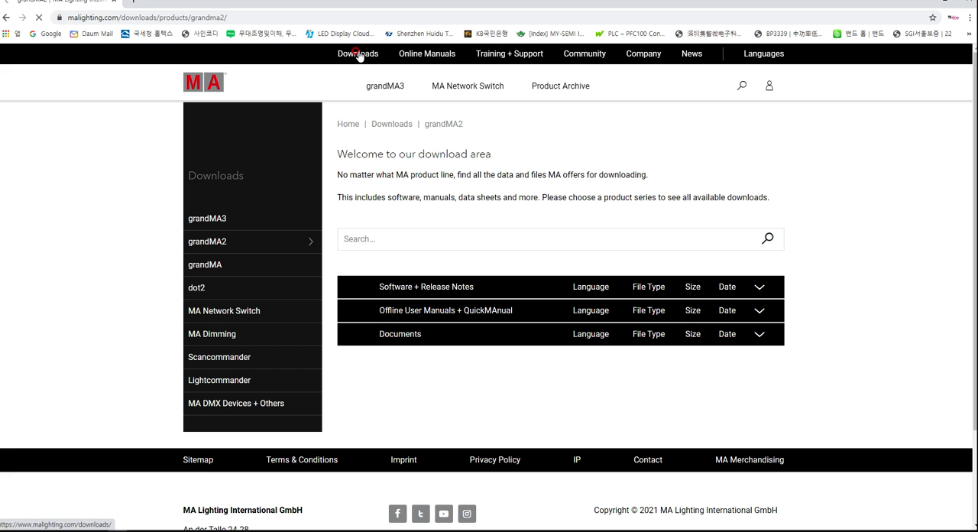
click(233, 243)
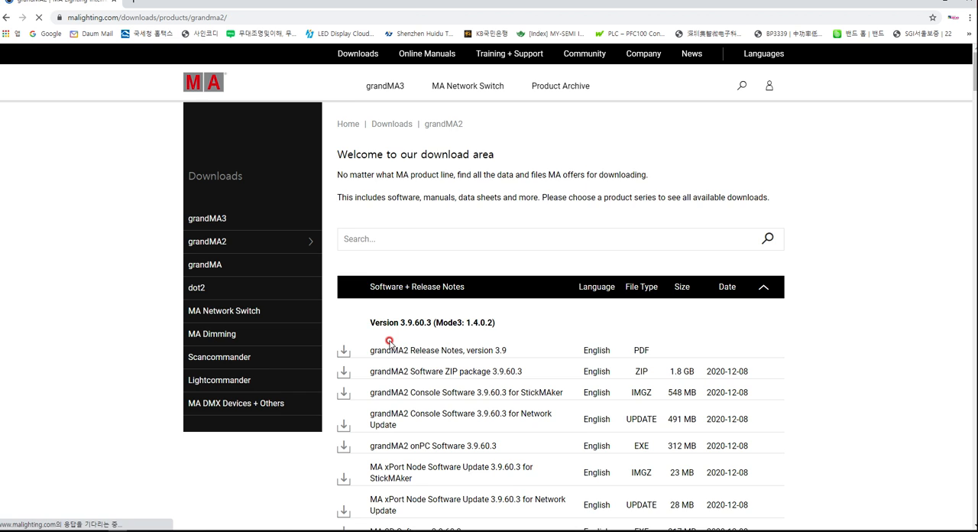
scroll(388, 342, down, 2)
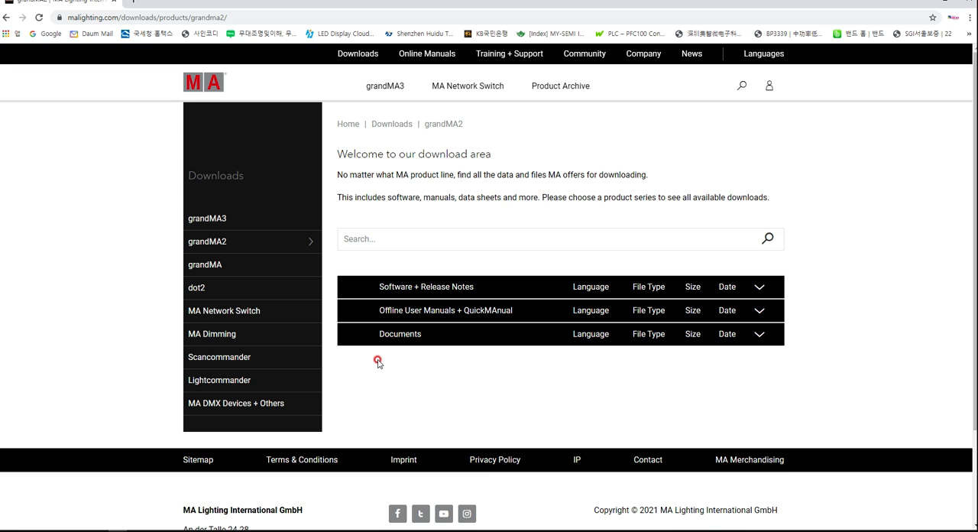
click(402, 290)
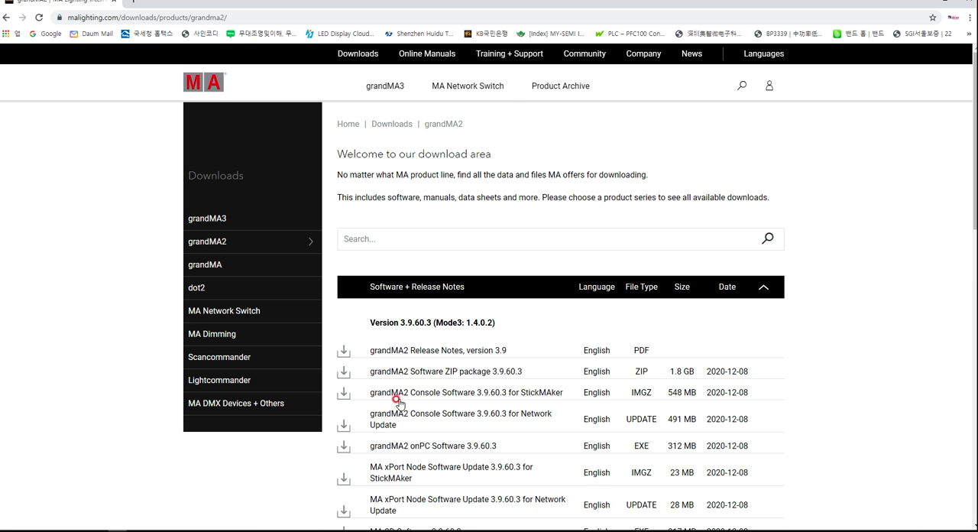
scroll(397, 401, down, 2)
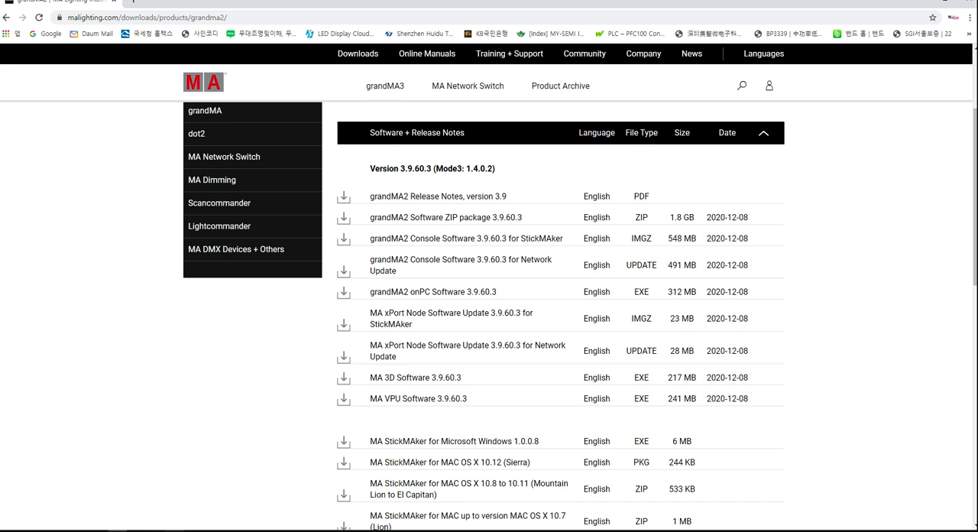
Switch to grandMA2 onPC and create the show New Show 2021-01-13 with all clear options enabled, without saving the old show
click(172, 530)
click(214, 530)
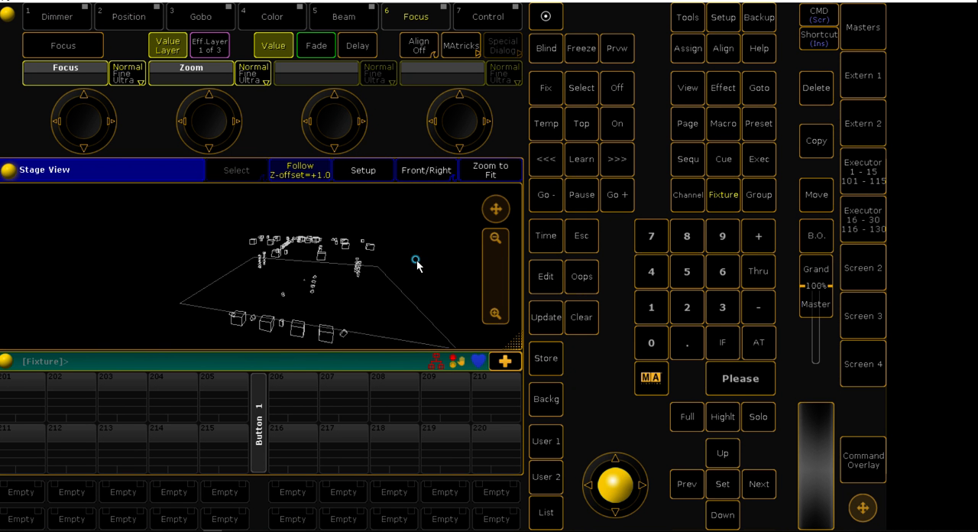
click(752, 19)
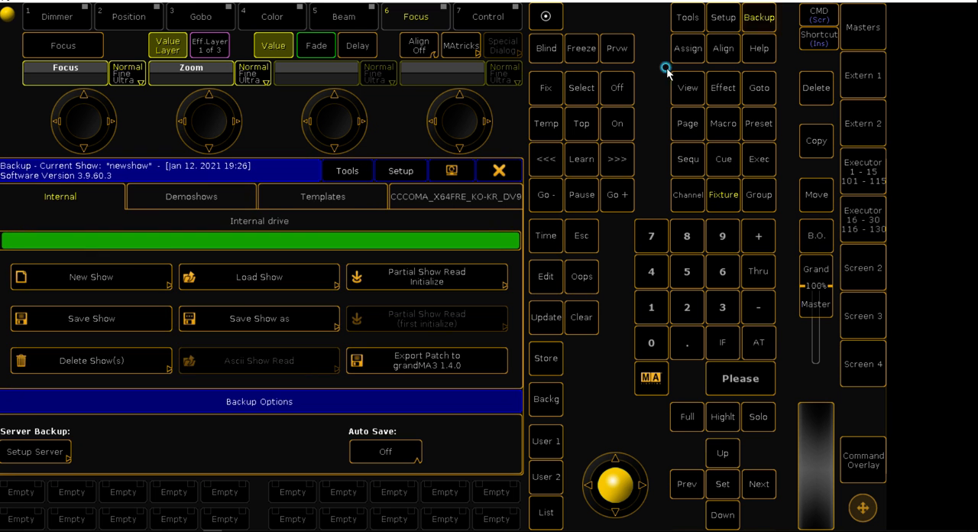
click(90, 278)
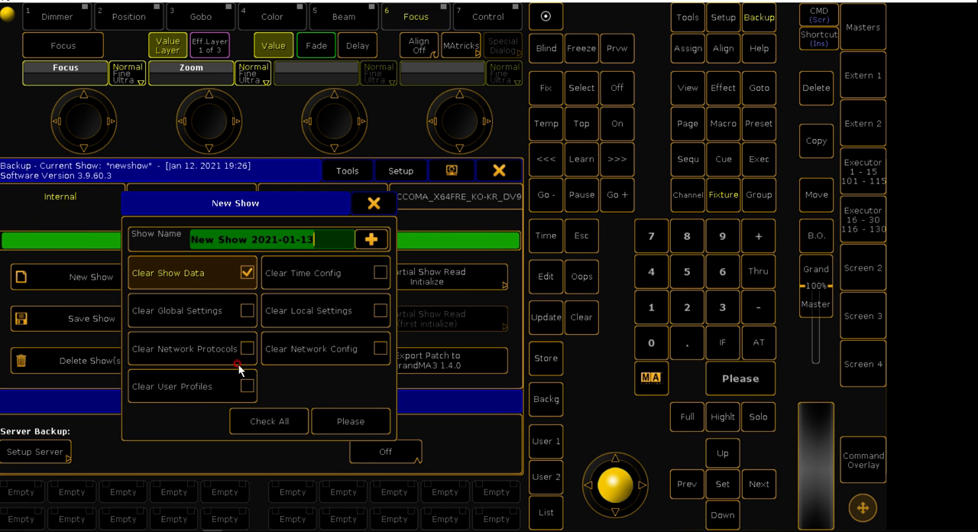
click(260, 421)
click(343, 421)
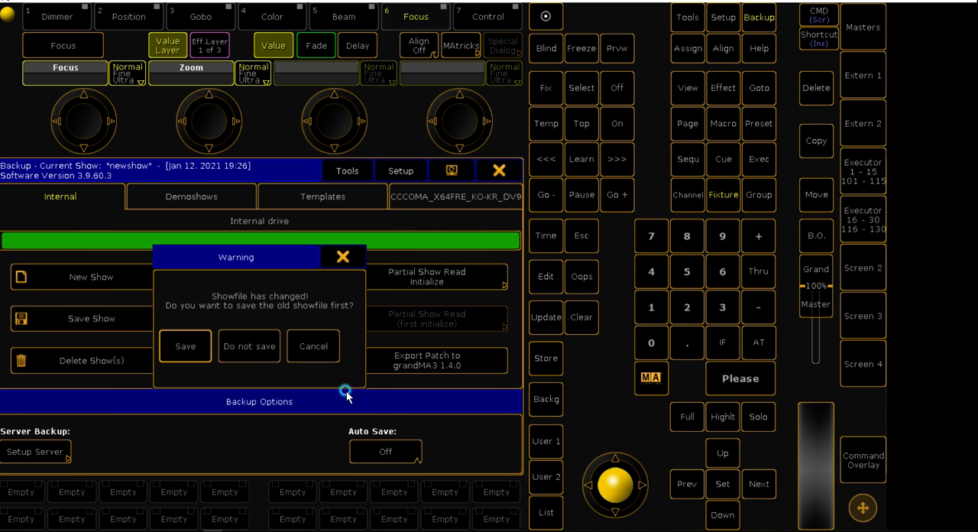
click(233, 348)
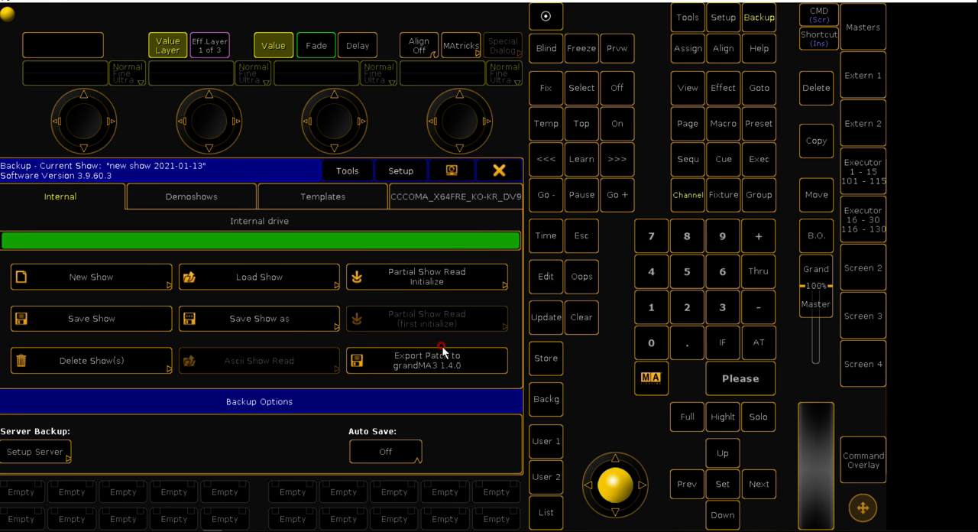
click(498, 169)
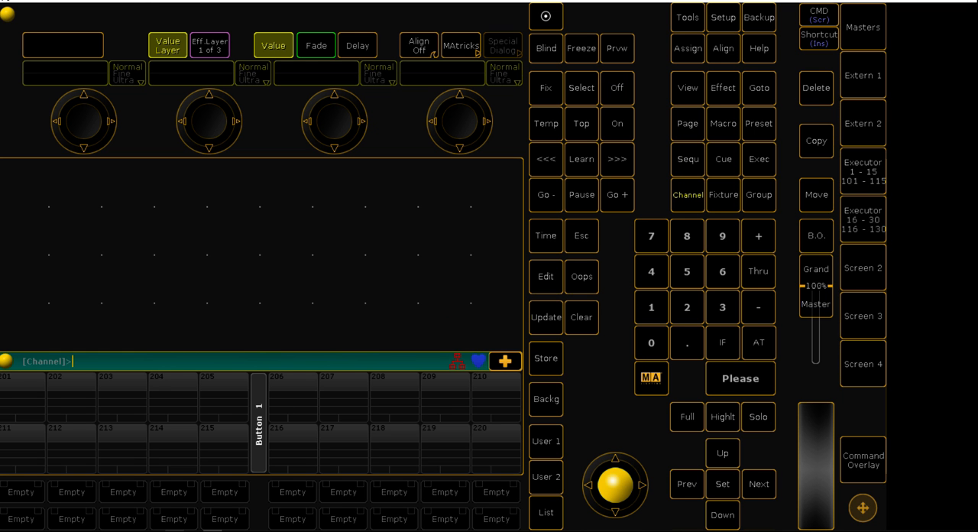
Check the session connection in MA 3D, then return to grandMA2 onPC and leave session 10 in MA Network Control
click(184, 531)
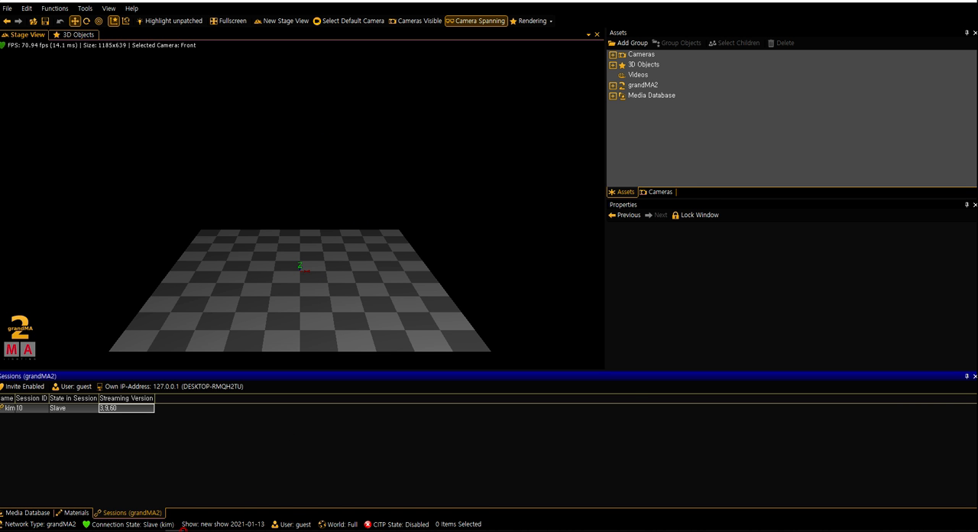
click(212, 531)
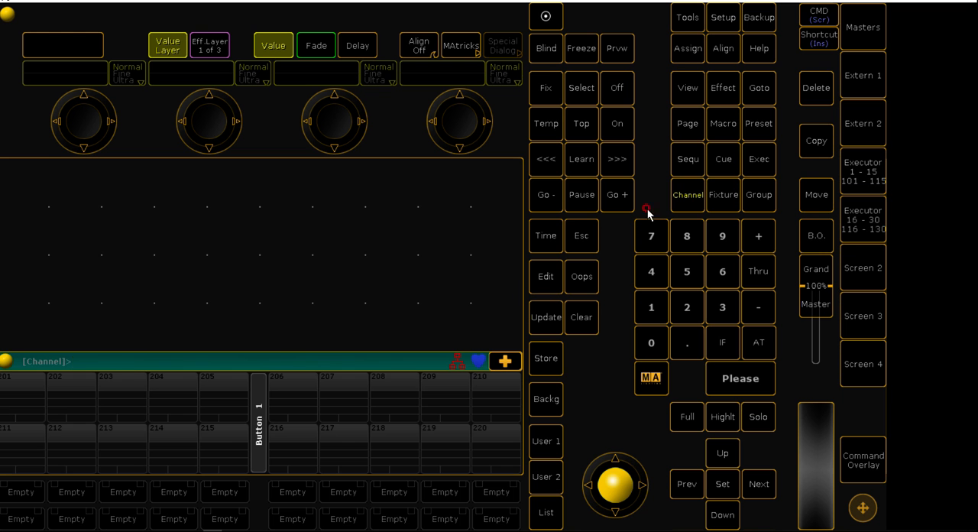
click(727, 23)
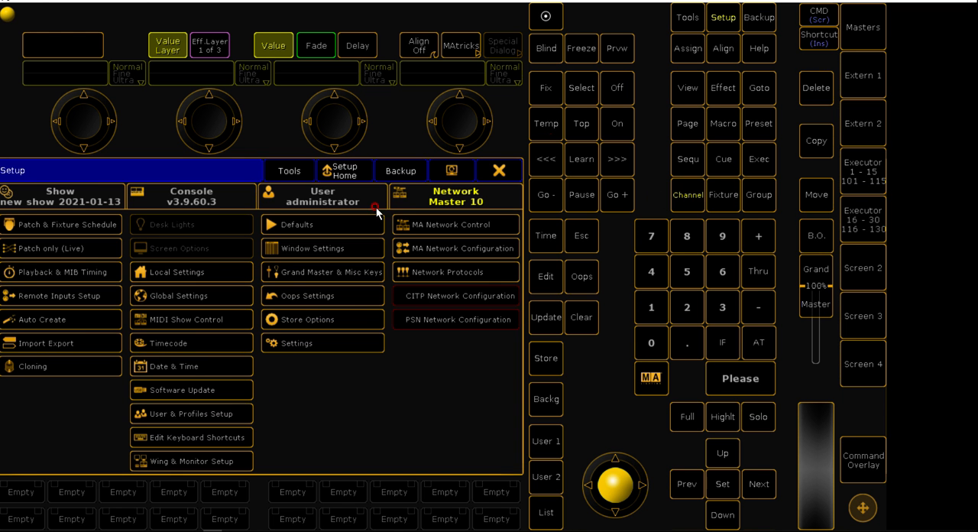
click(433, 227)
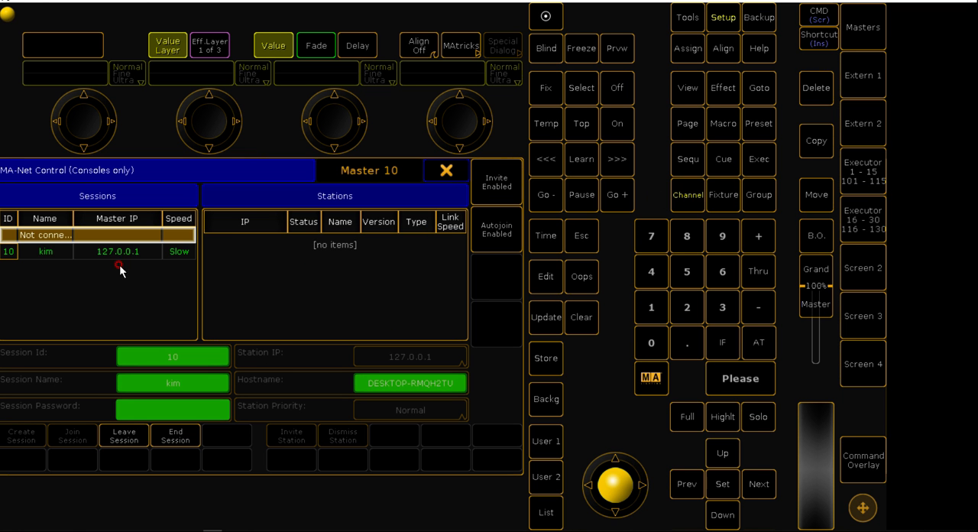
click(53, 254)
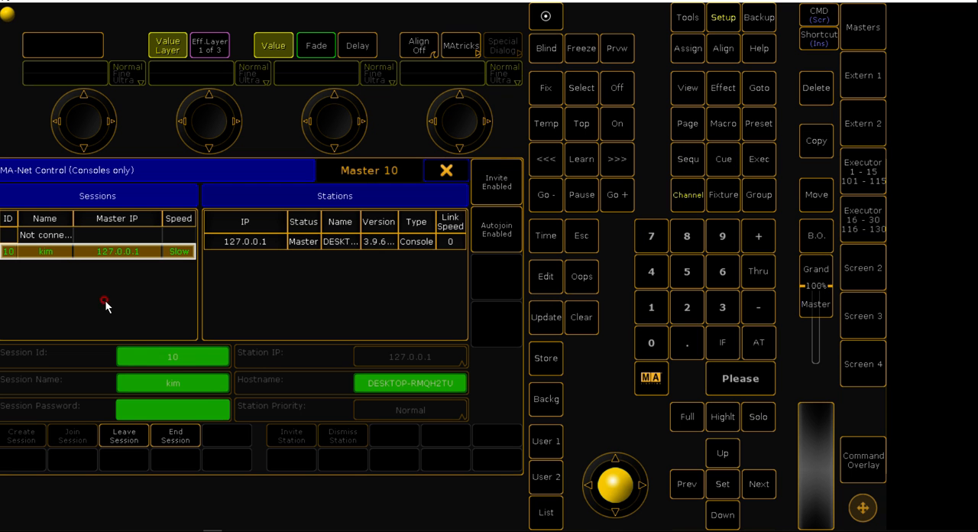
click(174, 357)
click(389, 357)
click(141, 439)
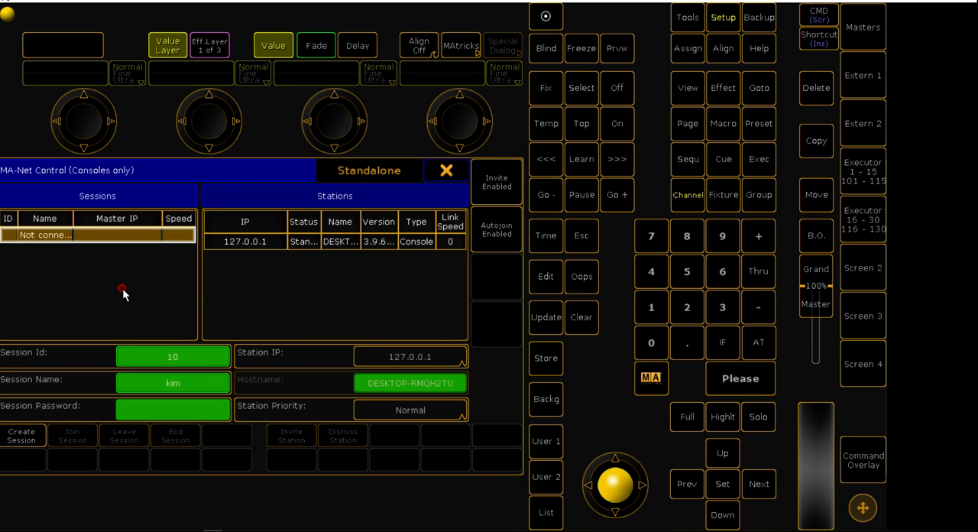
Set the console's Station IP to 127.0.0.1
click(245, 241)
click(386, 356)
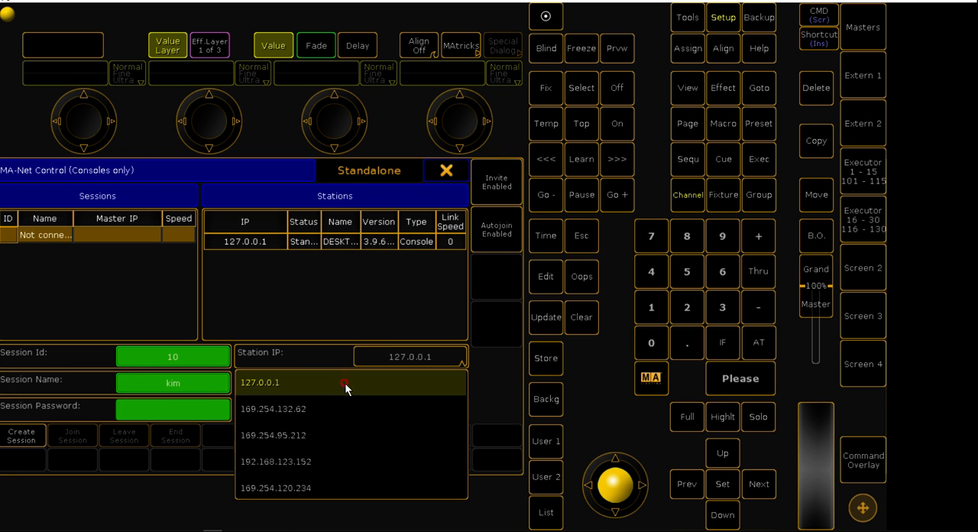
click(343, 382)
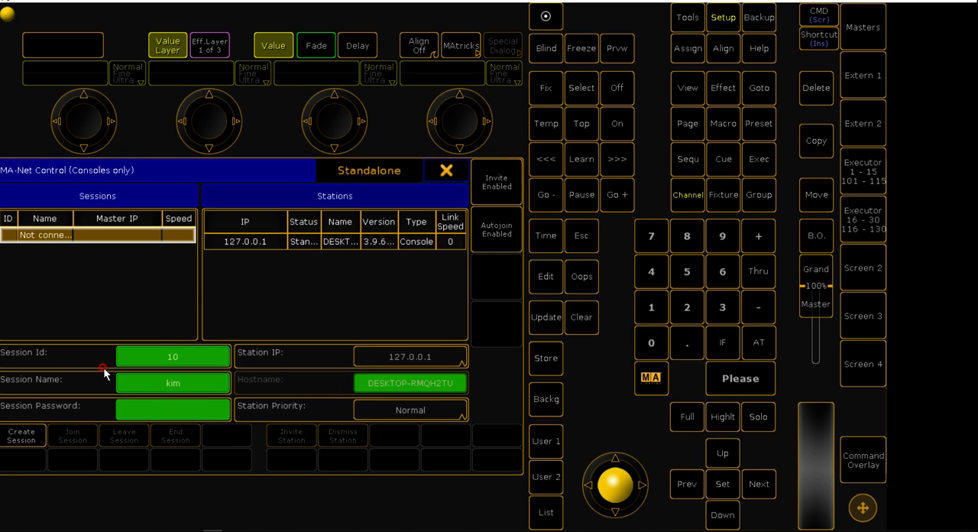
Set the Session Id to 10 and keep the existing session name
click(197, 356)
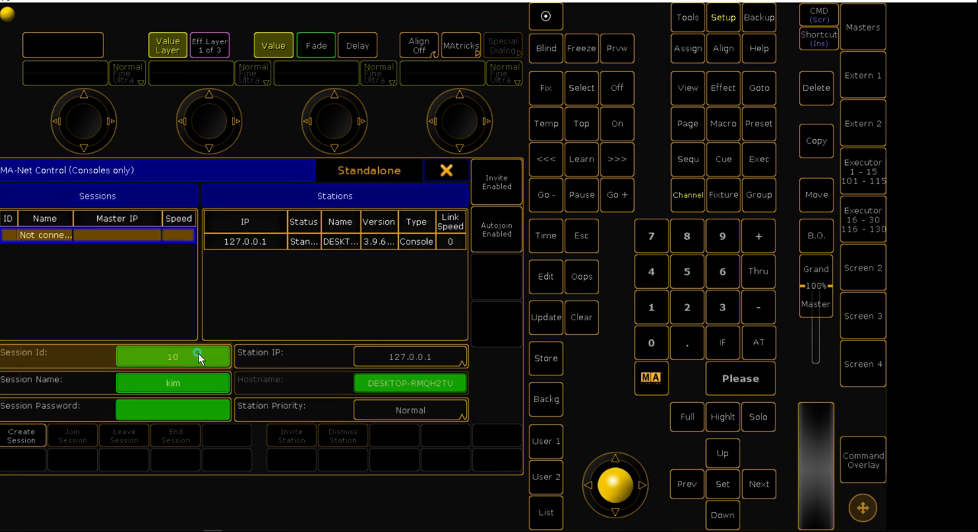
click(17, 302)
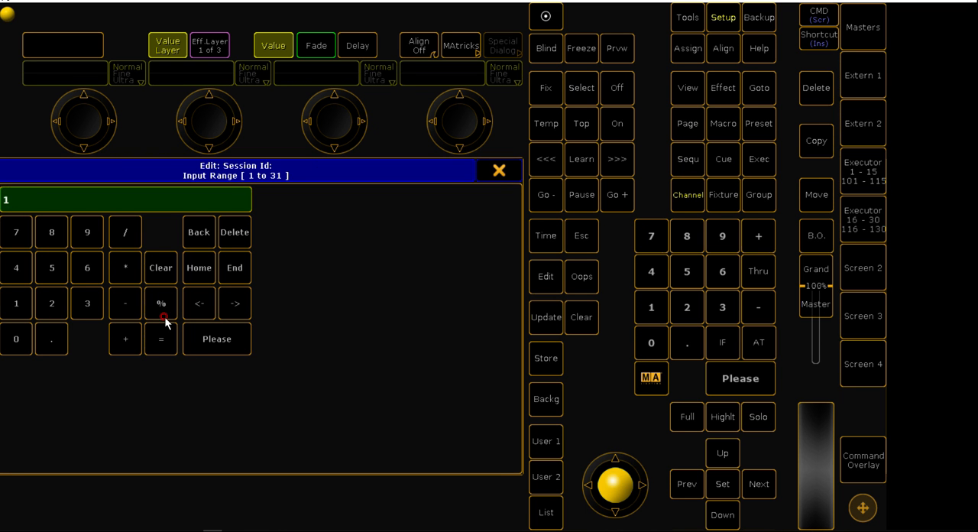
click(18, 336)
click(191, 336)
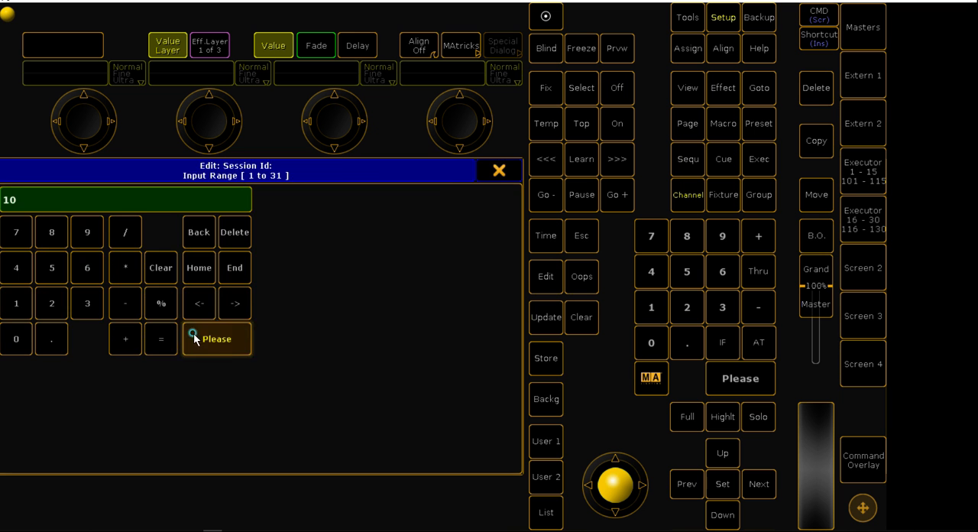
click(160, 377)
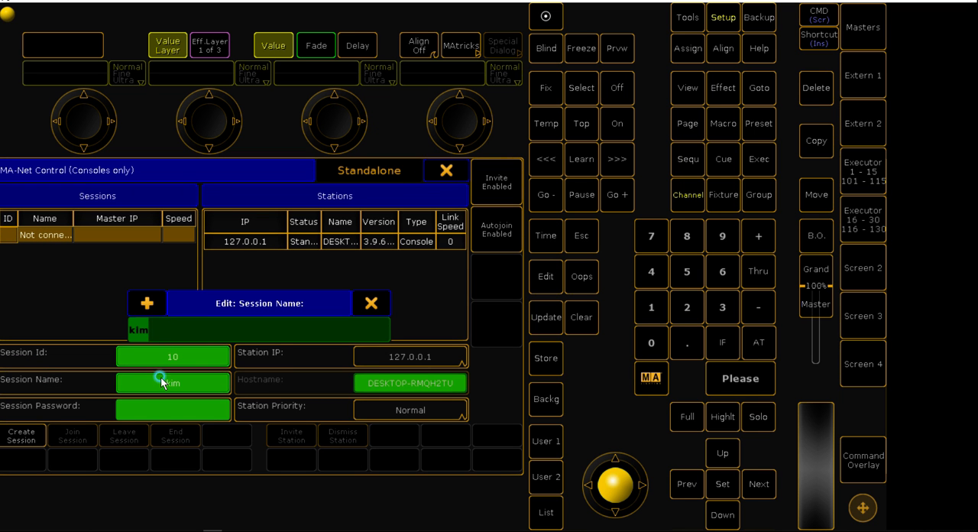
click(371, 303)
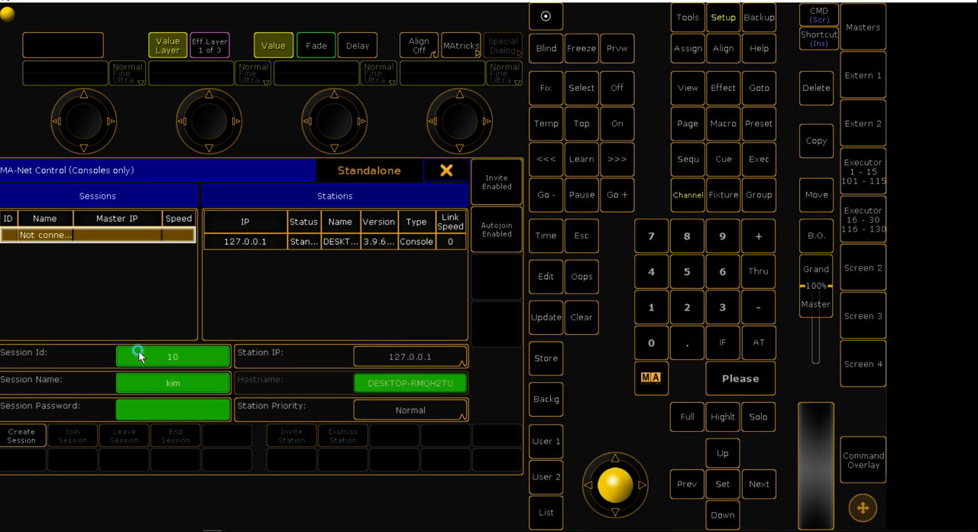
Create the network session, select it in the Sessions list, and close the setup
click(26, 434)
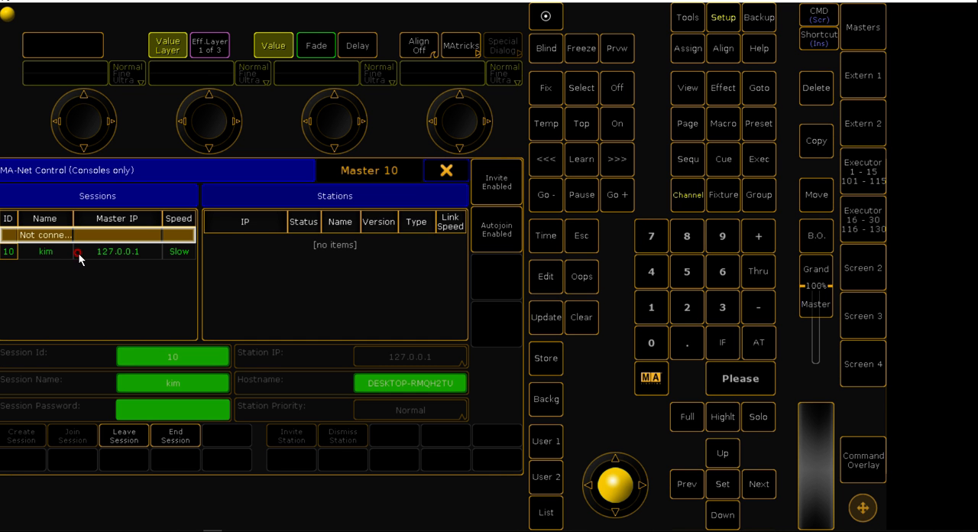
click(80, 253)
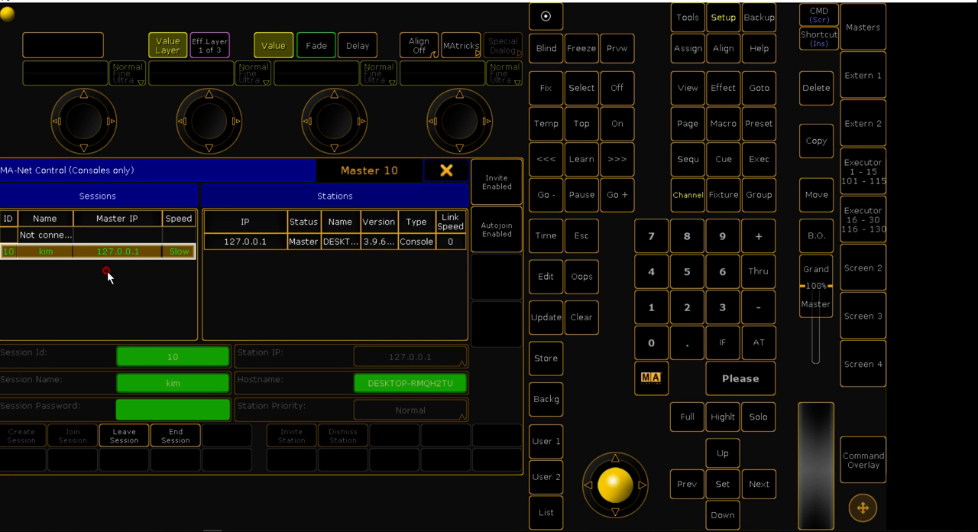
click(447, 171)
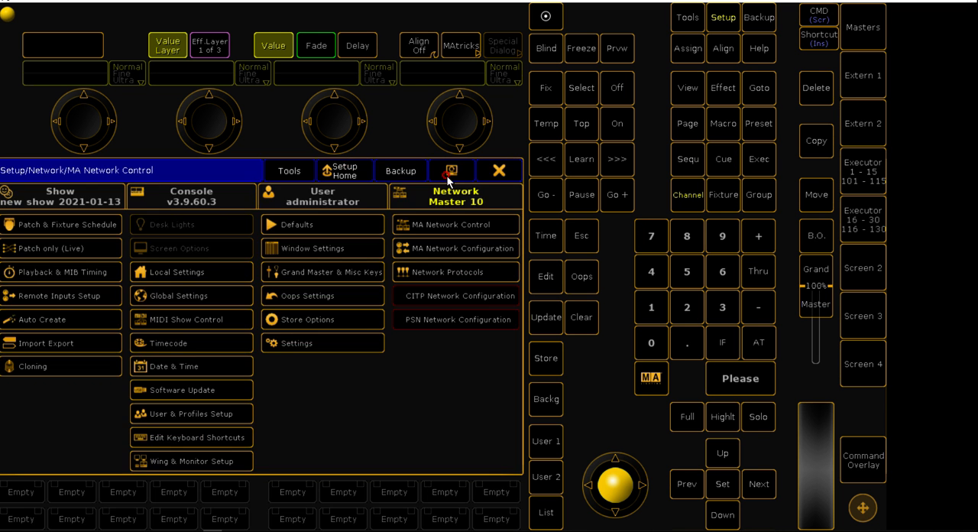
click(498, 171)
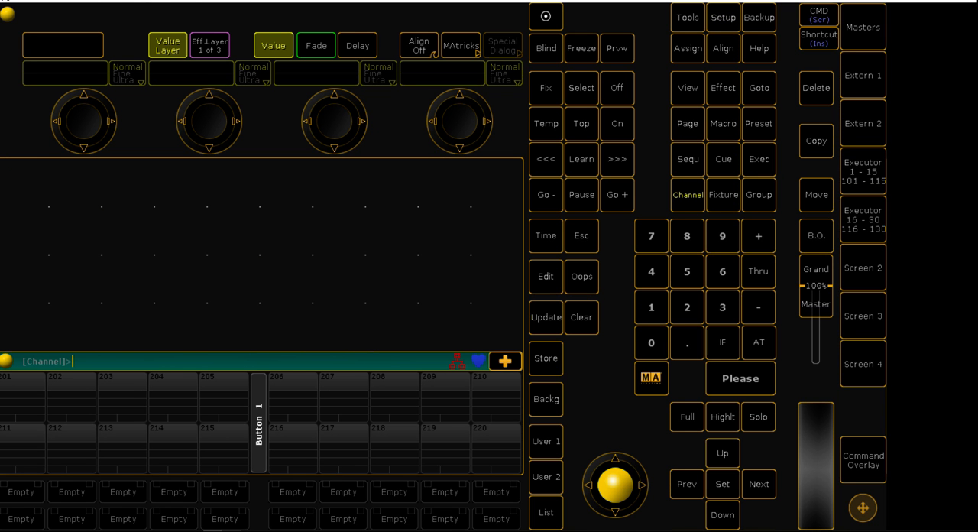
Switch to MA 3D and set its MA-Net IP-Address to 127.0.0.1 @ Loopback Pseudo-Interface 1
click(218, 530)
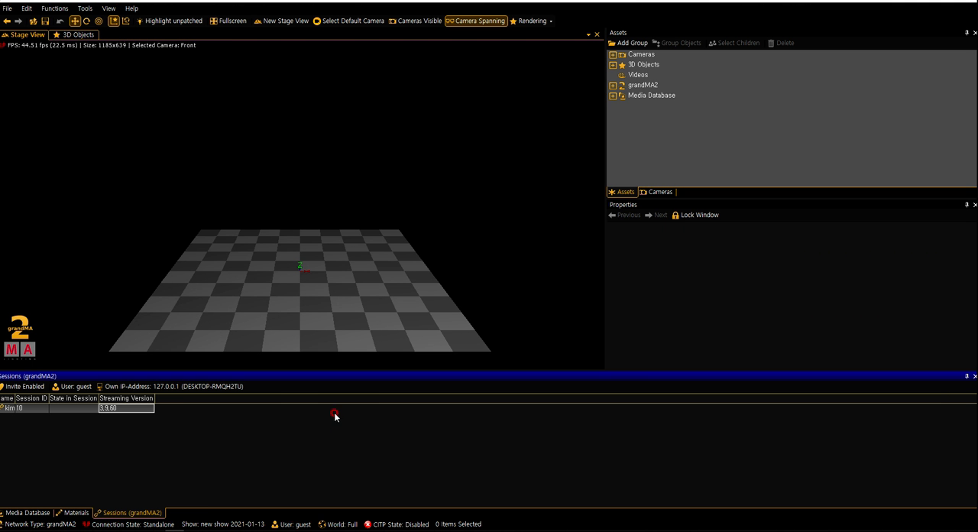
click(187, 388)
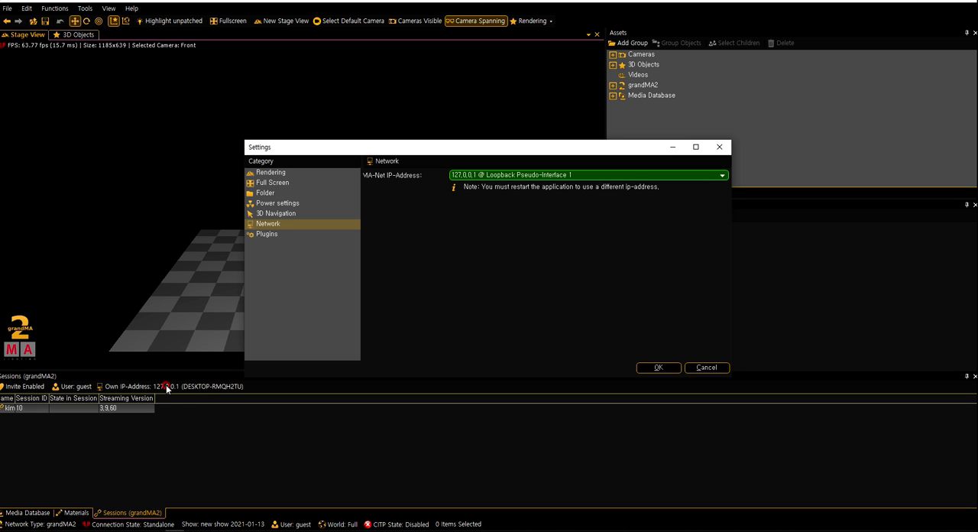
click(546, 177)
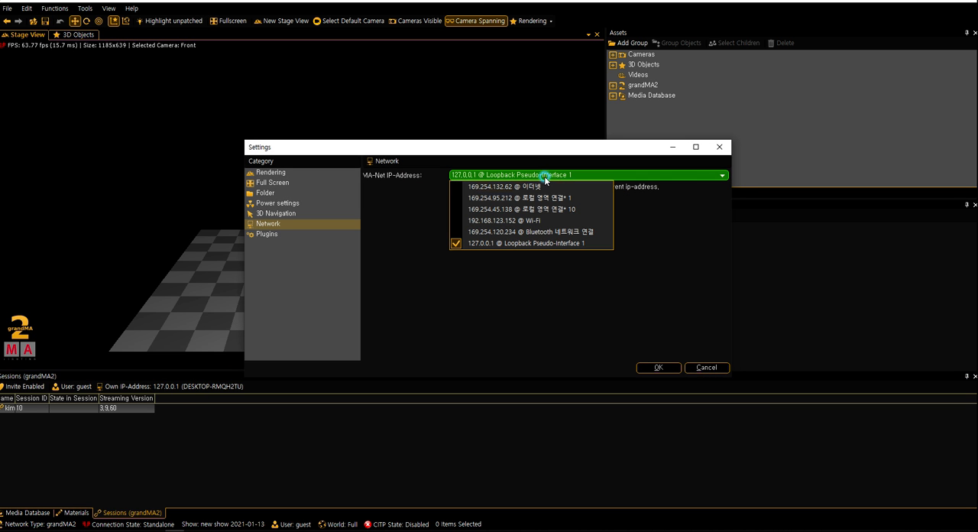
click(504, 245)
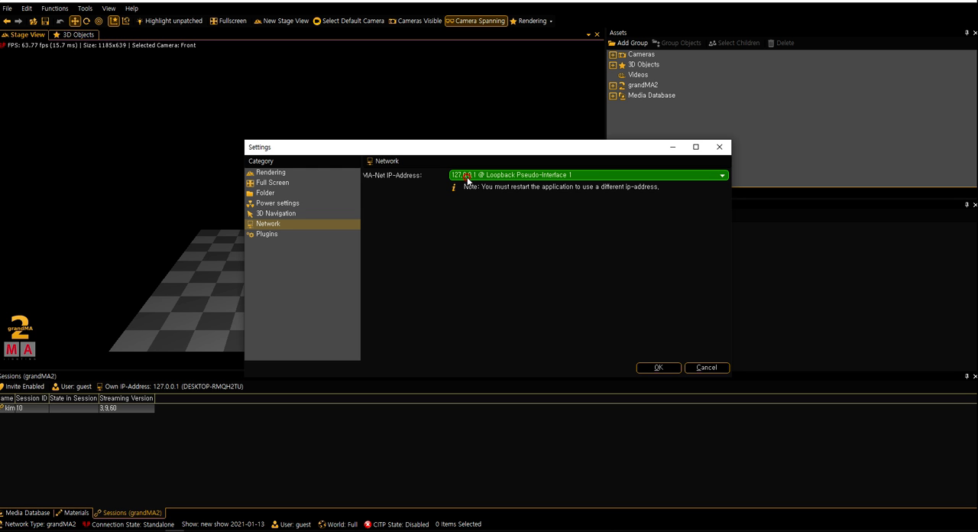
click(667, 368)
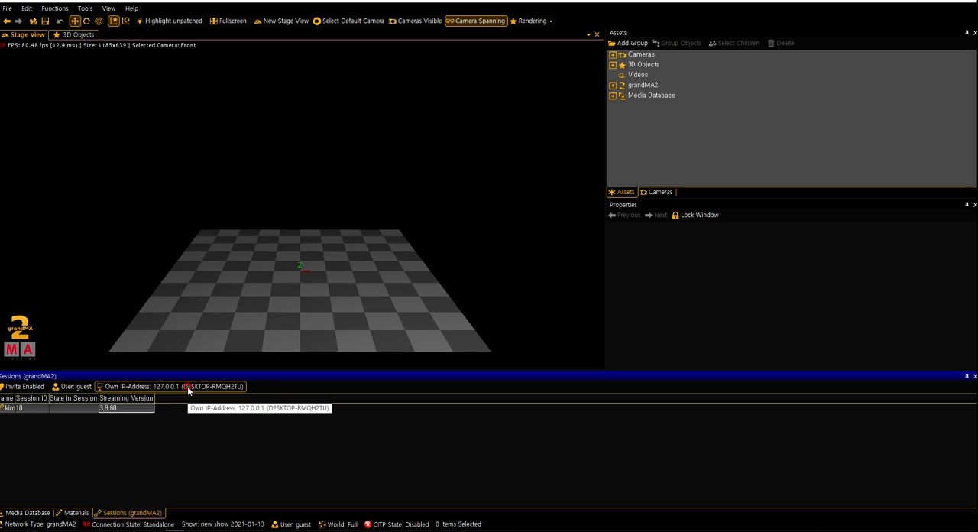
Set MA 3D's MA-Net IP-Address to 169.254.132.62 @ 이더넷 and restart the program
click(259, 315)
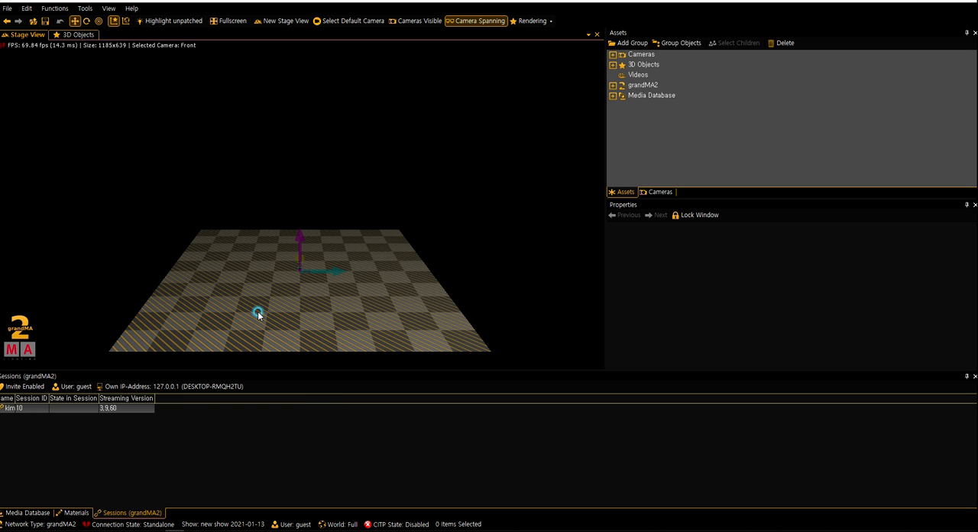
click(201, 387)
click(605, 175)
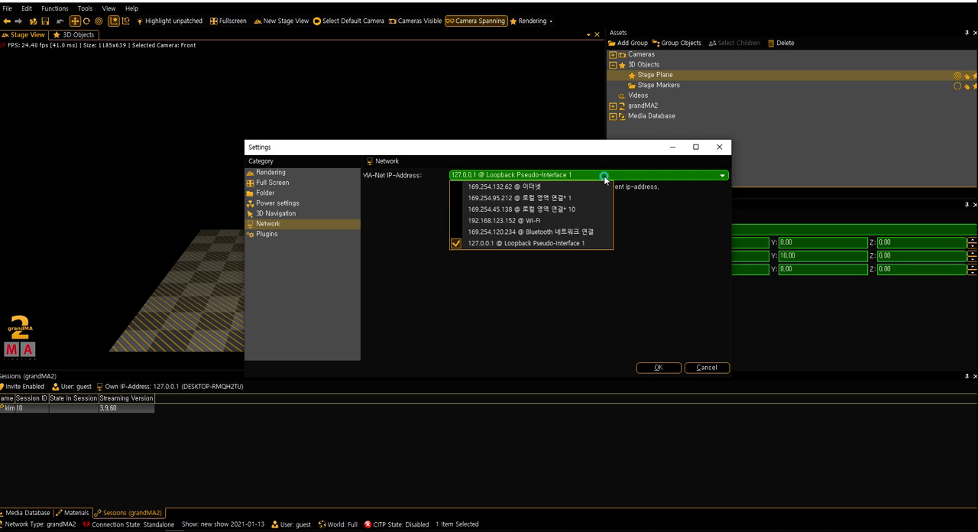
click(509, 187)
click(641, 368)
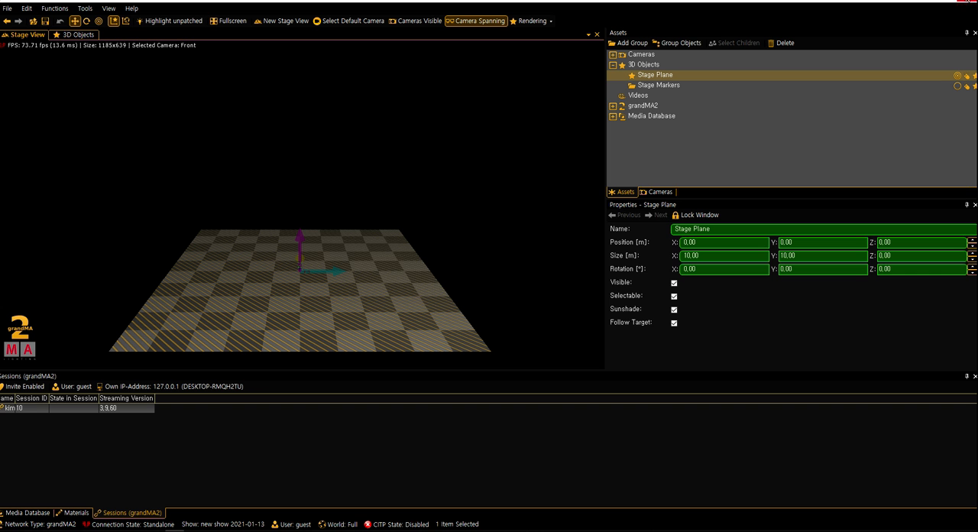
click(968, 2)
click(553, 293)
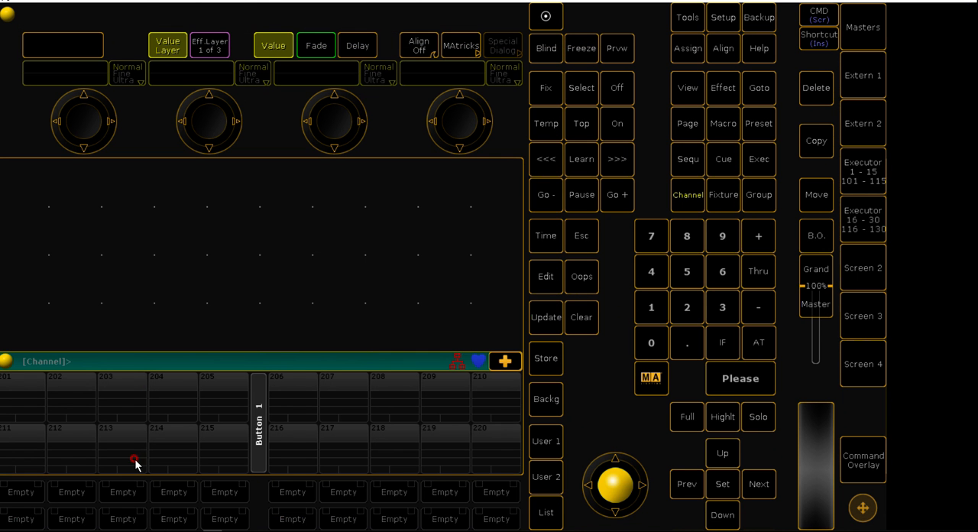
click(294, 351)
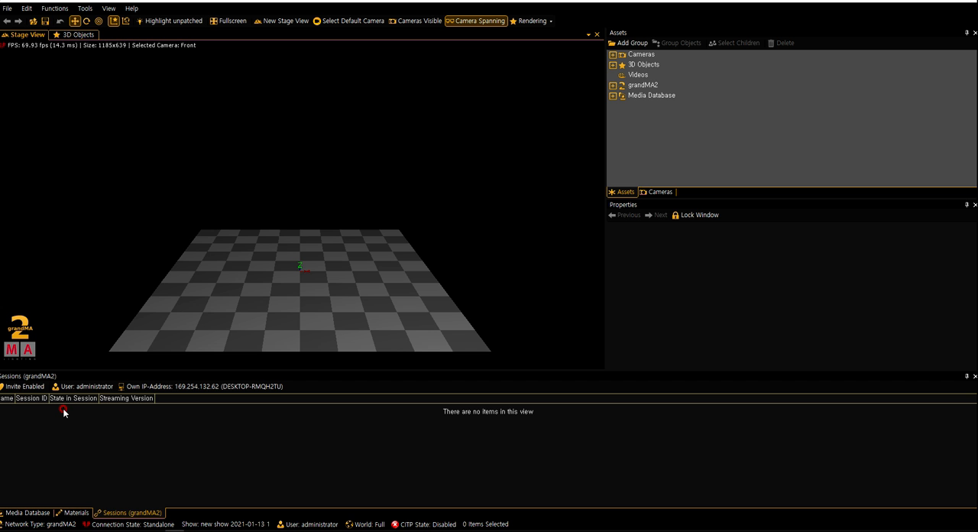
Set MA 3D's MA-Net IP-Address to 127.0.0.1 @ Loopback Pseudo-Interface 1
click(219, 388)
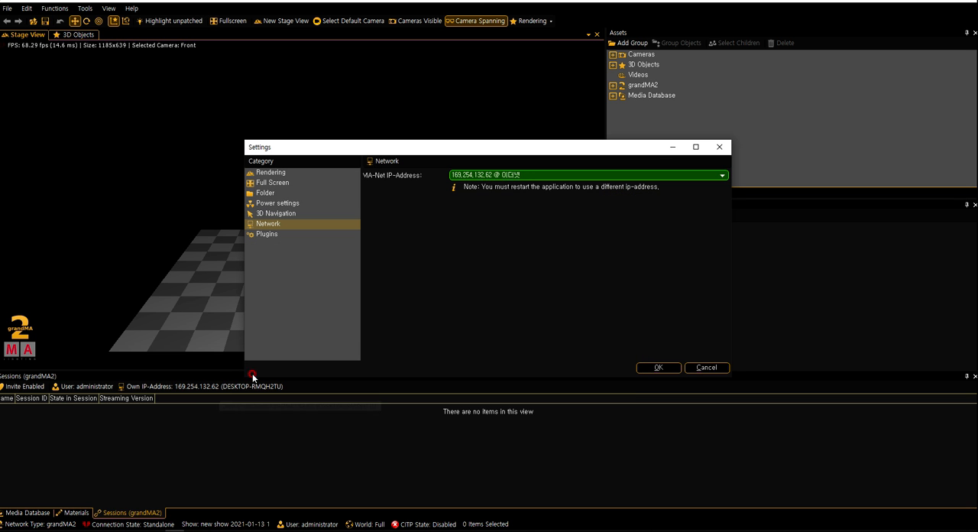
click(524, 177)
click(506, 242)
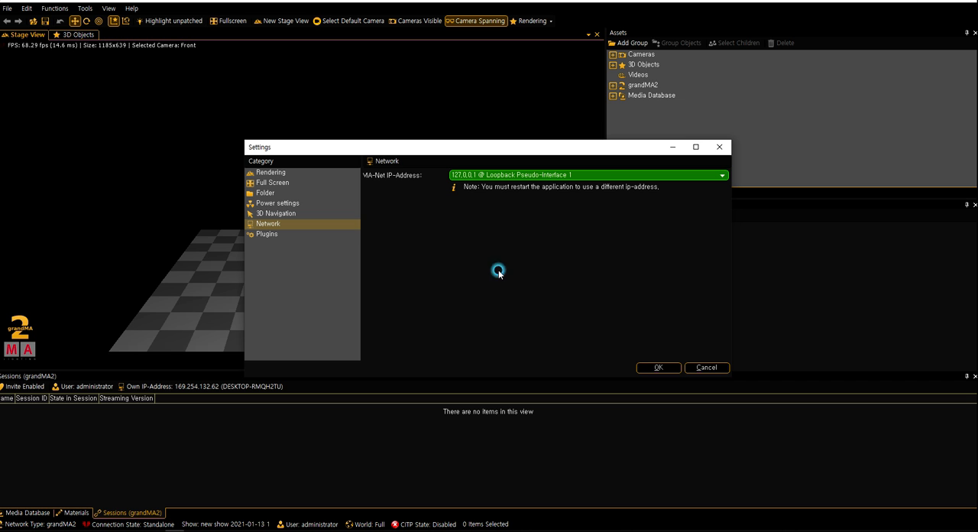
click(499, 276)
click(647, 368)
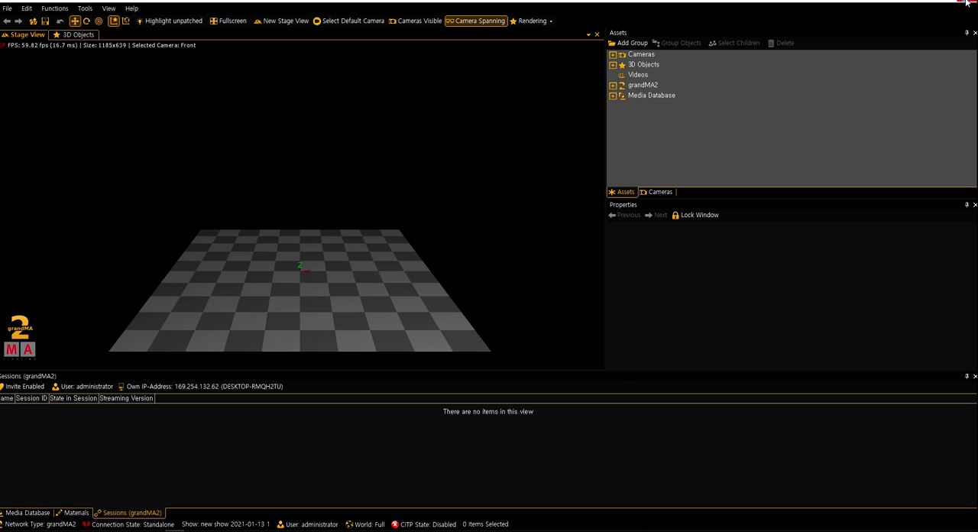
Restart MA 3D to apply the new IP address, and switch back to grandMA2 onPC
click(966, 4)
click(554, 296)
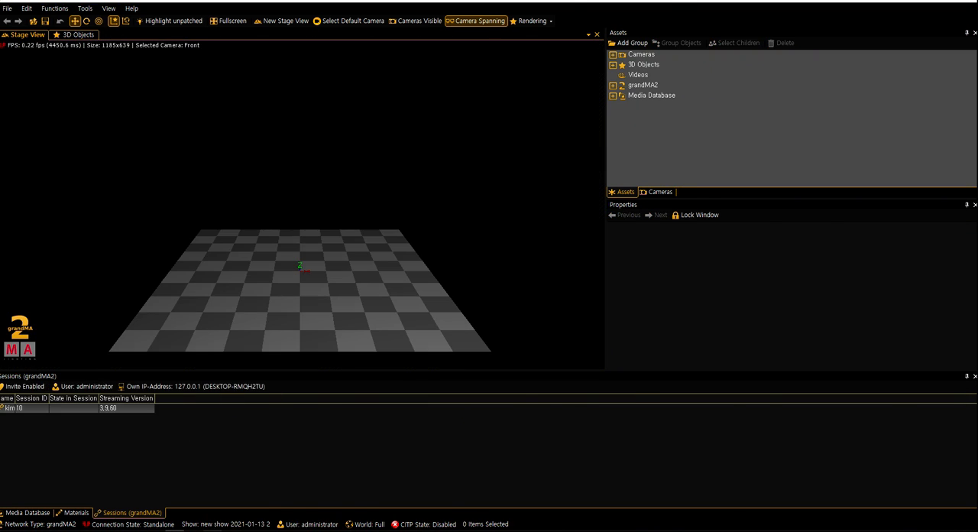
click(212, 530)
click(431, 253)
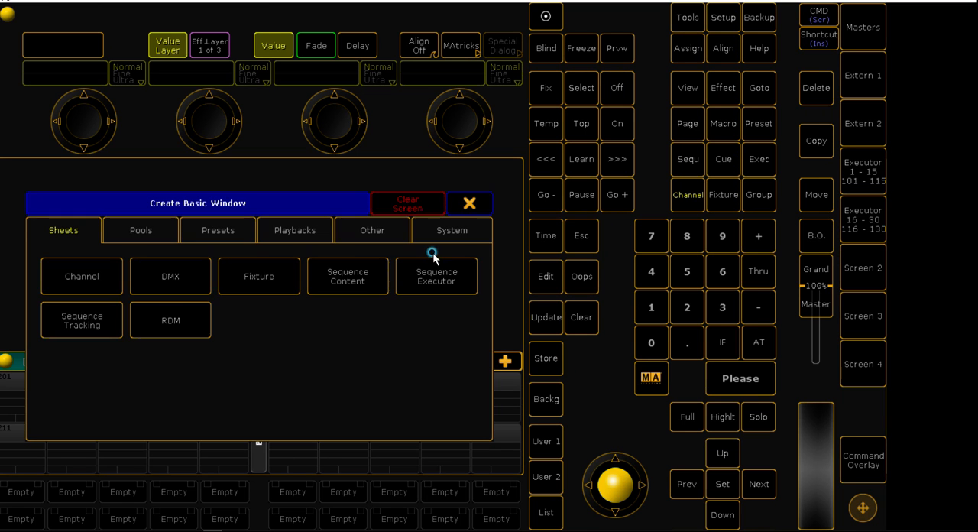
click(485, 211)
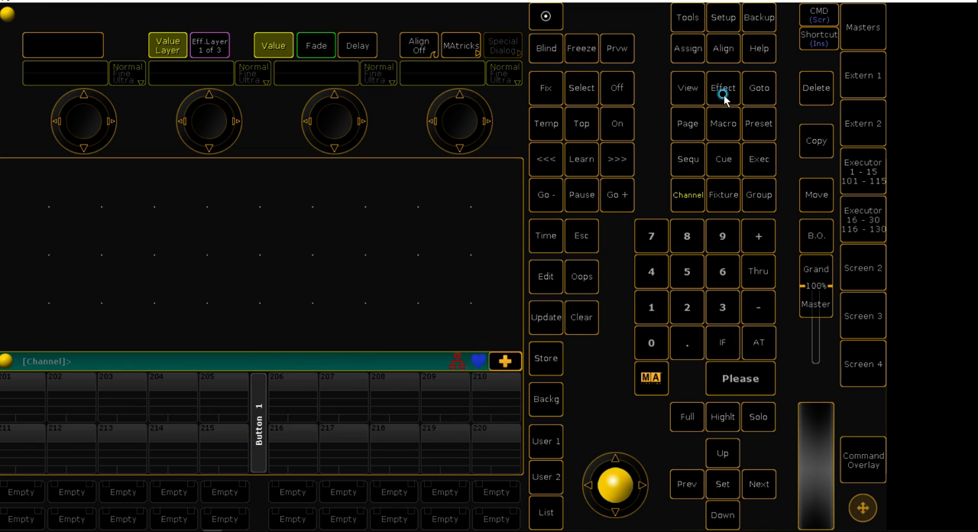
click(753, 17)
click(499, 169)
In the MA Network Configuration, add the present 3D station, delete it, and add it again
click(722, 17)
click(440, 249)
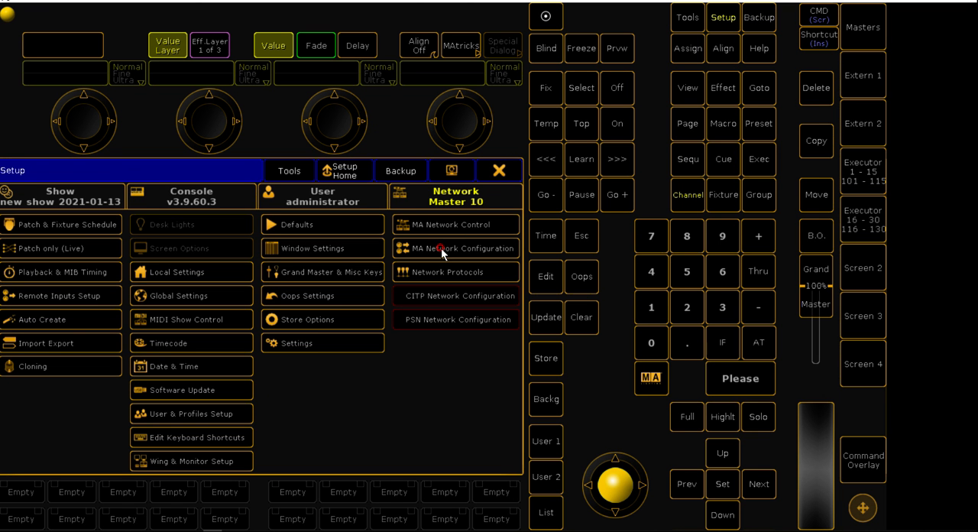
click(156, 192)
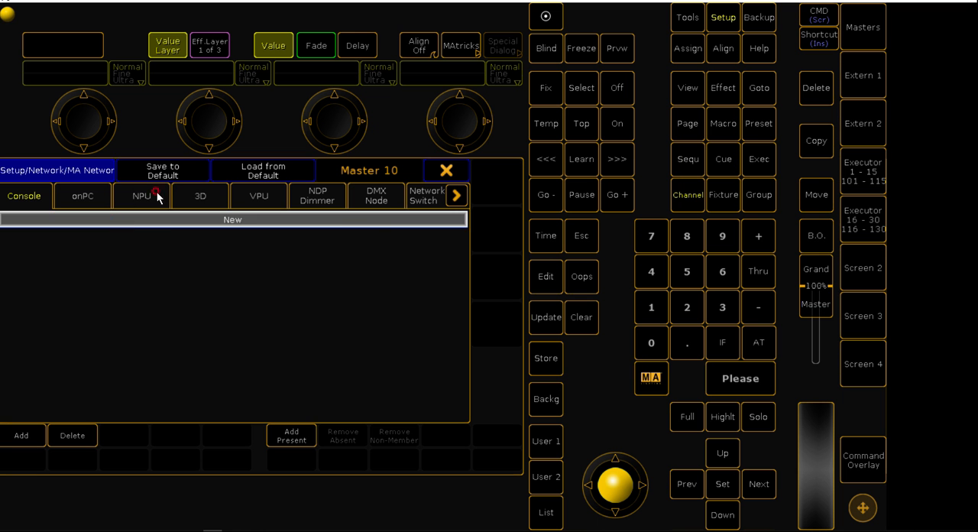
click(183, 192)
click(294, 432)
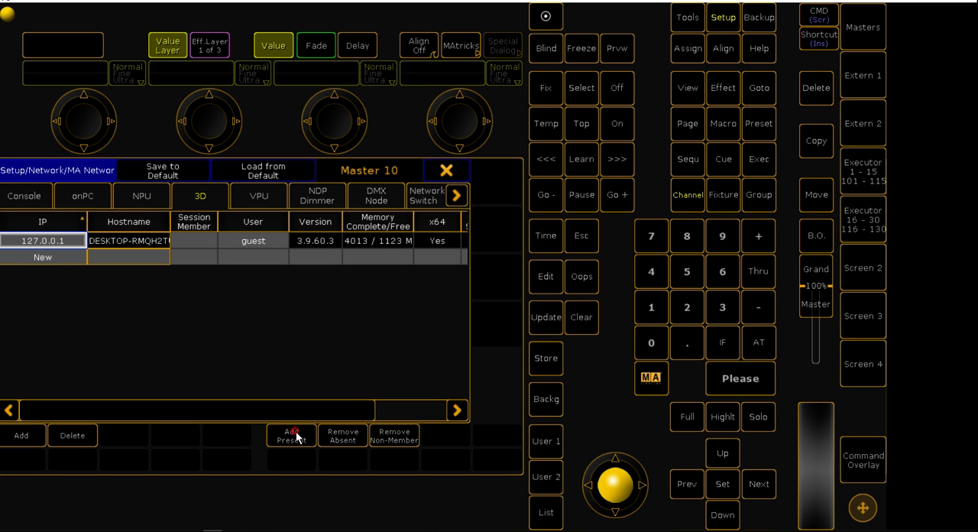
click(68, 437)
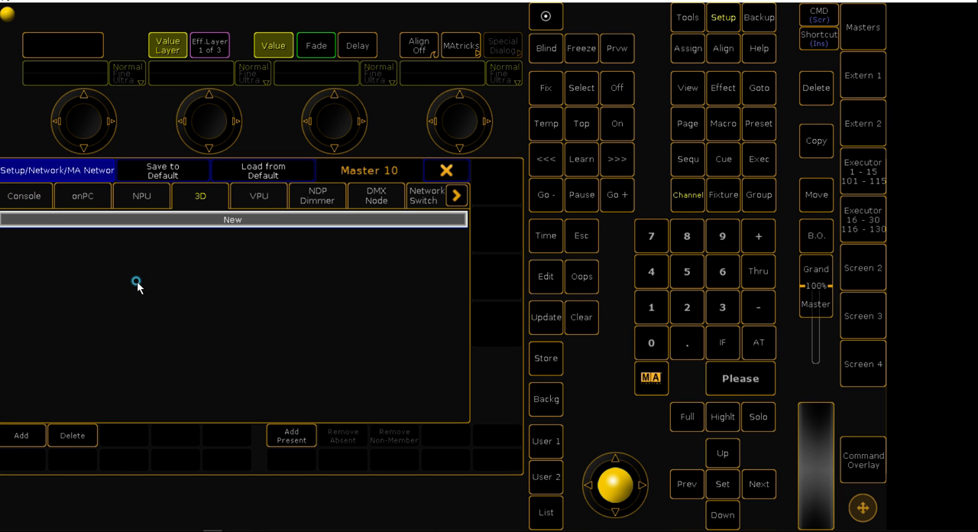
click(294, 437)
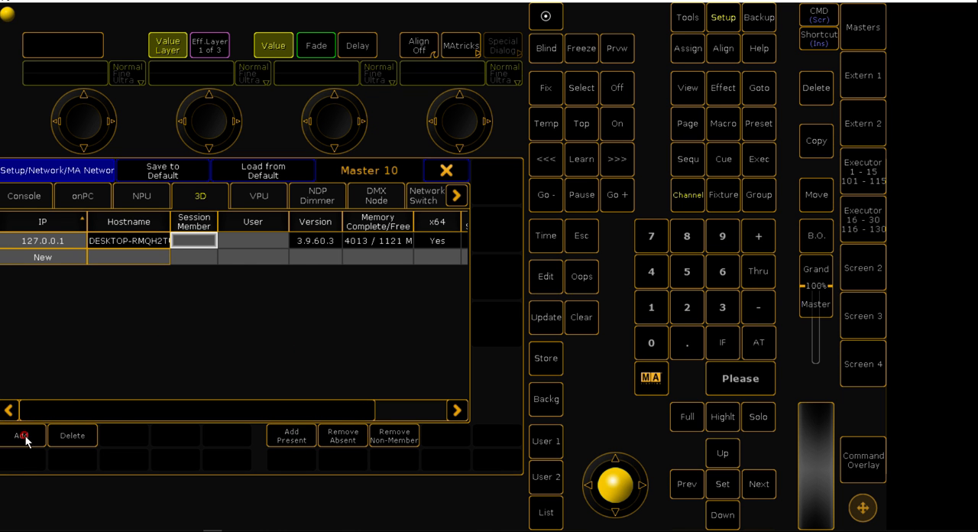
Make the 127.0.0.1 3D station a session member with the administrator user, and close the setup
click(192, 242)
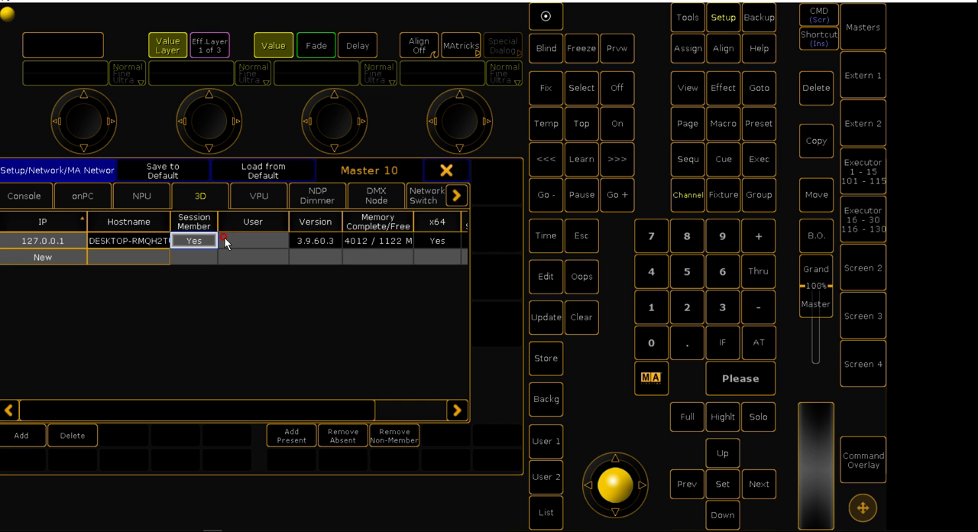
click(249, 241)
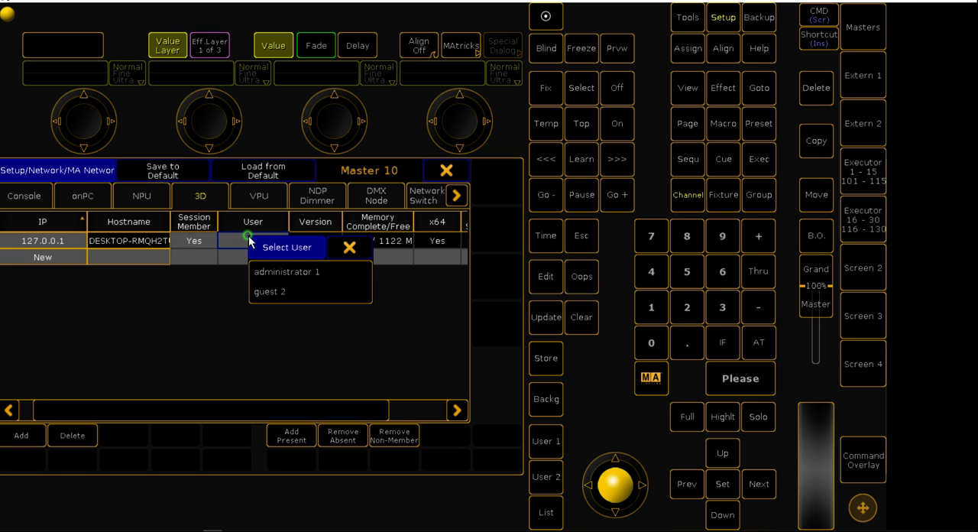
click(275, 273)
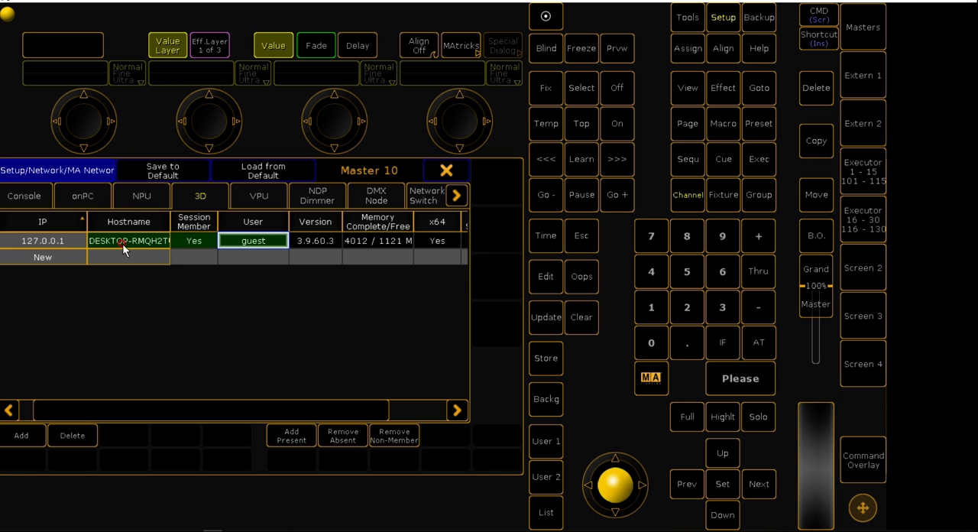
click(447, 169)
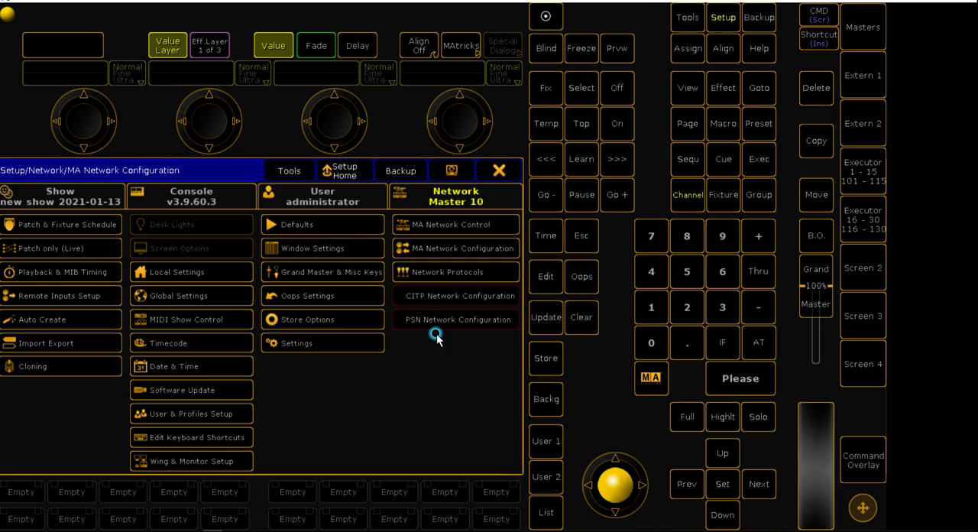
click(500, 170)
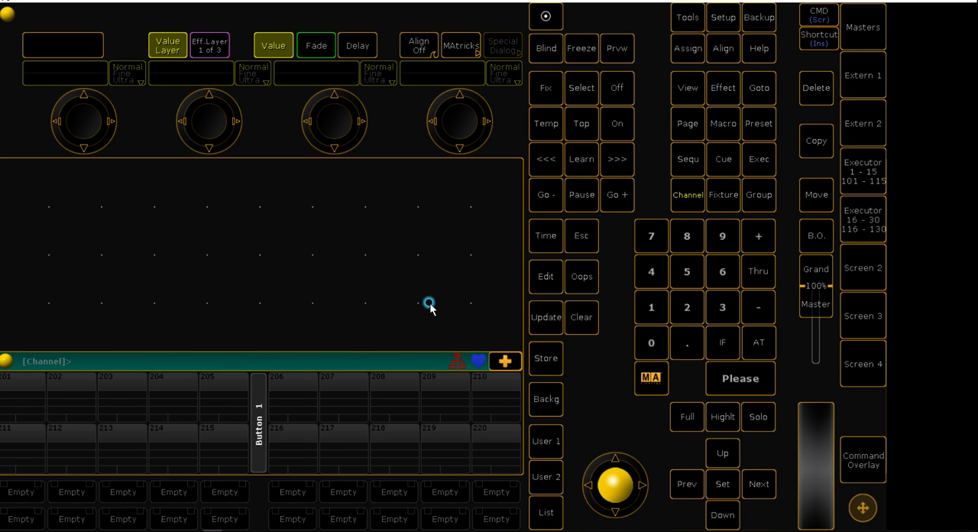
Switch to MA 3D and check its connection state in the session and its response to selecting stage objects
click(926, 3)
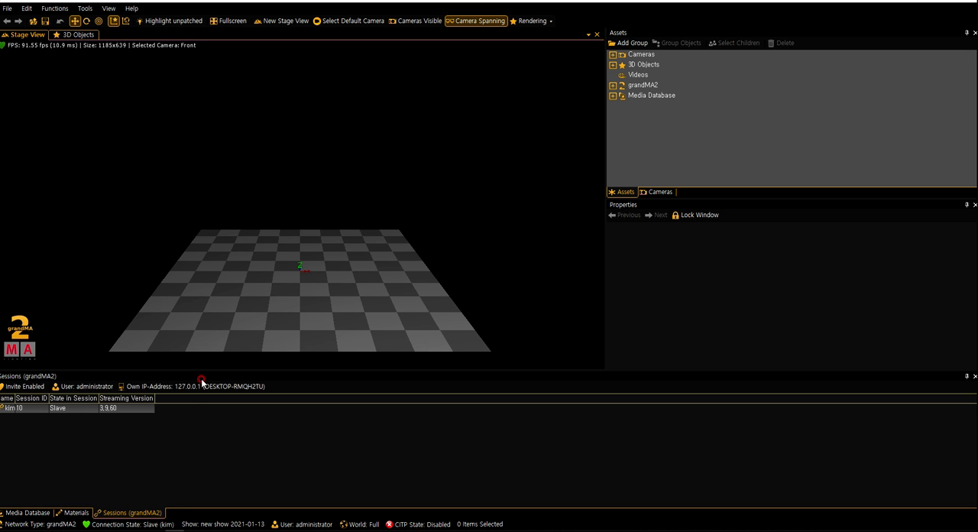
click(307, 281)
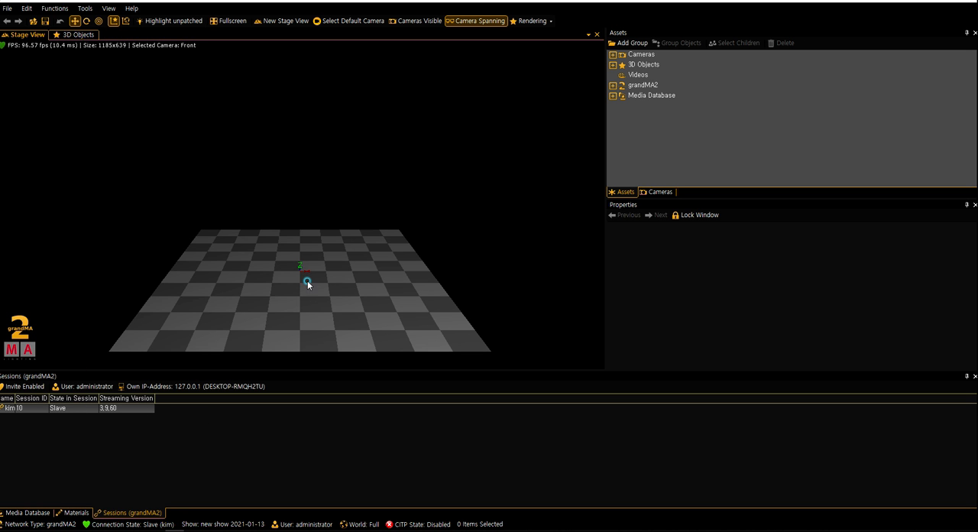
click(232, 250)
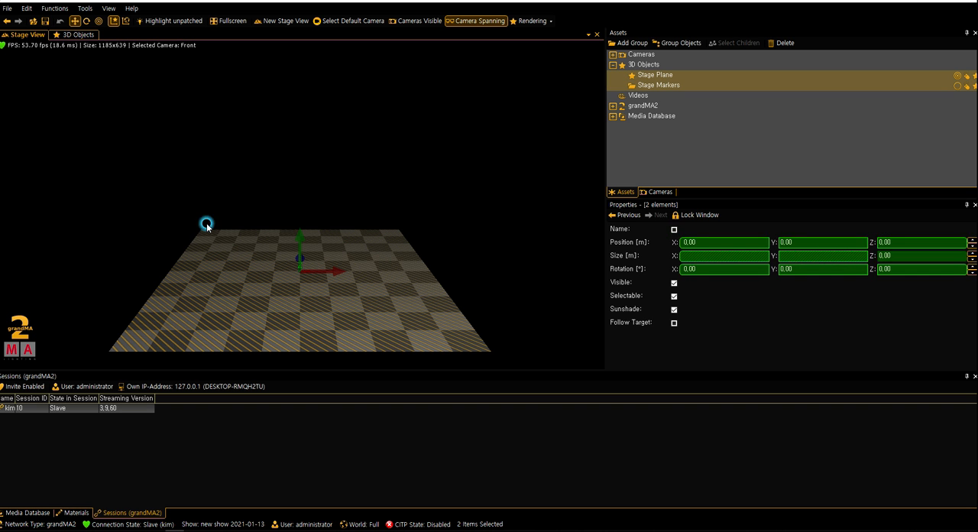
click(272, 170)
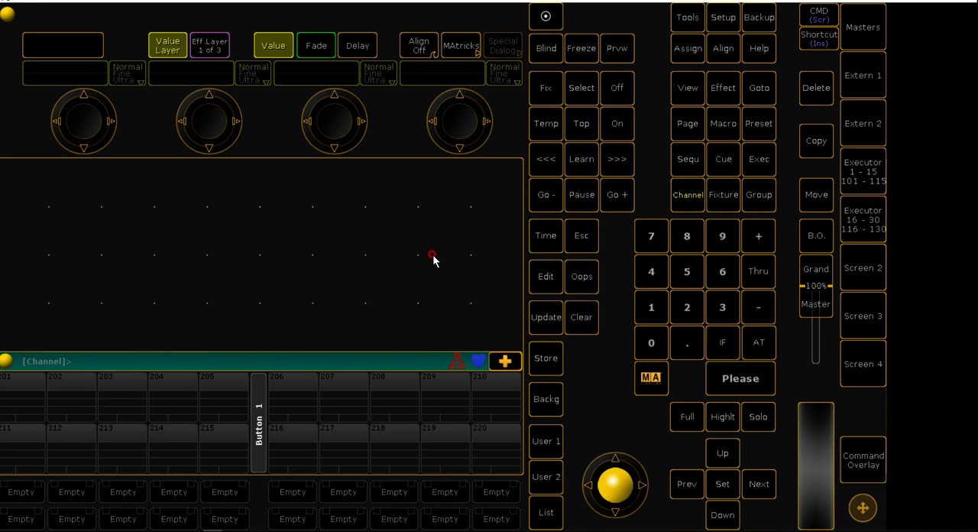
In grandMA2 onPC, open the macro import and choose WYG2GMA.xml from the CCCOMA_X64FRE_KO-KR_DV9 drive
click(736, 19)
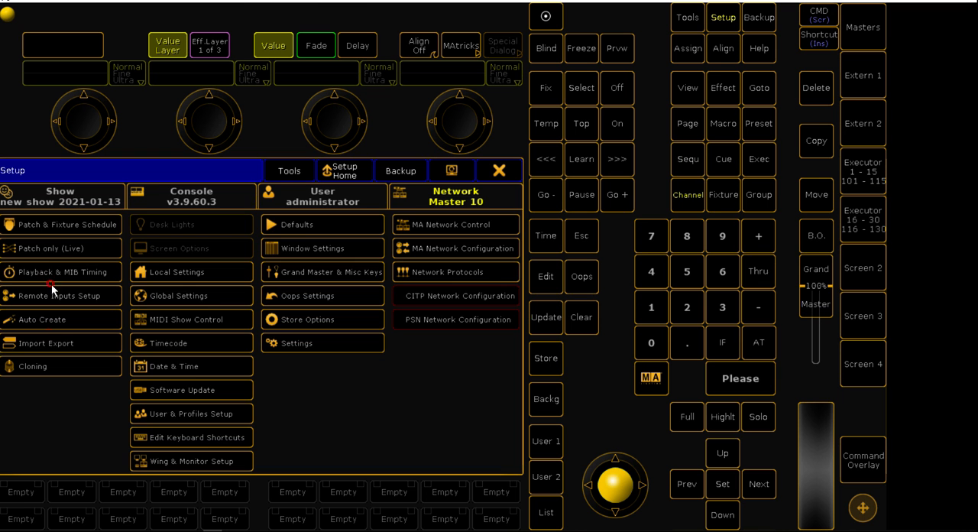
click(53, 345)
click(177, 224)
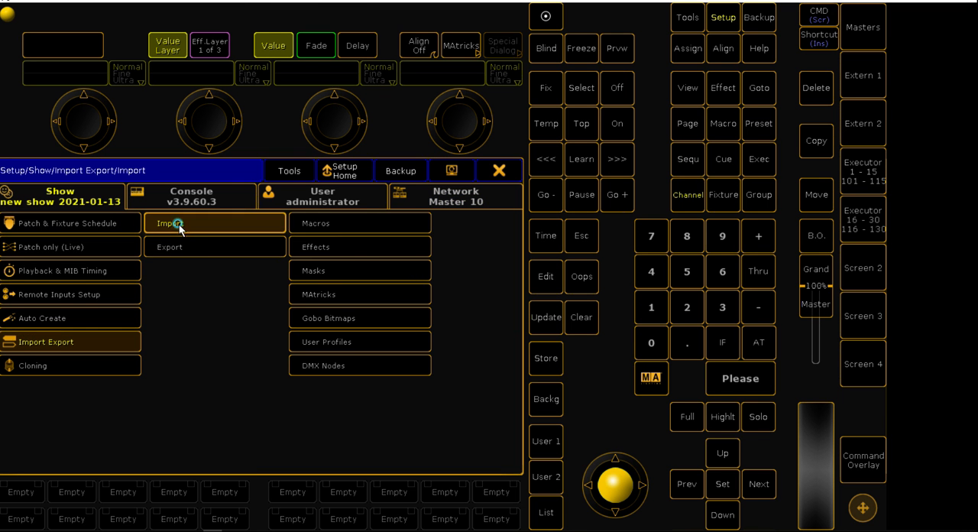
click(321, 228)
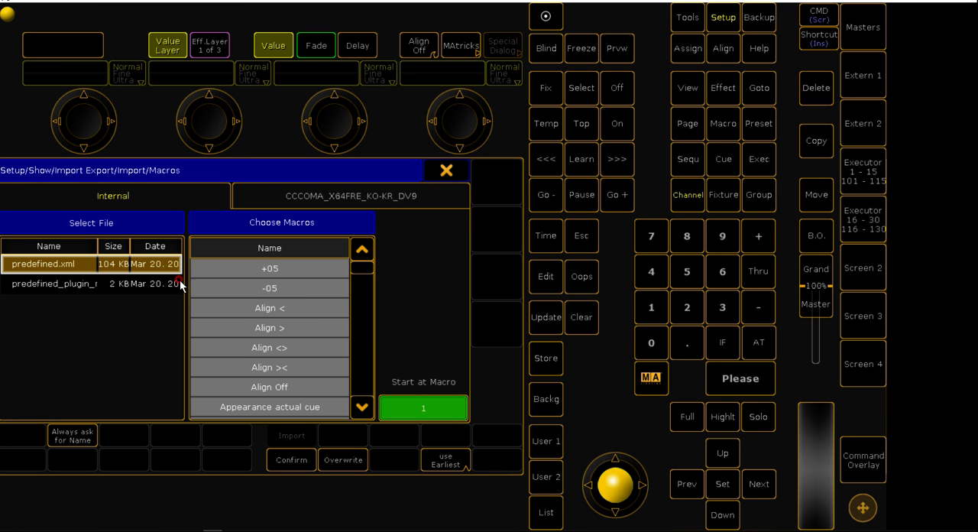
click(343, 200)
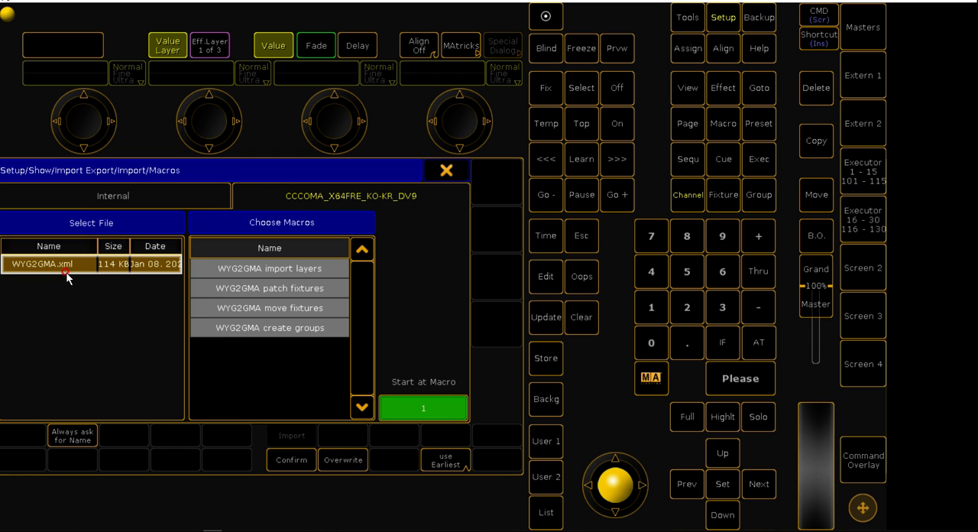
Import all four WYG2GMA macros twice from Macro 1 onward, enable Confirm, and close the setup
drag(241, 268, 238, 333)
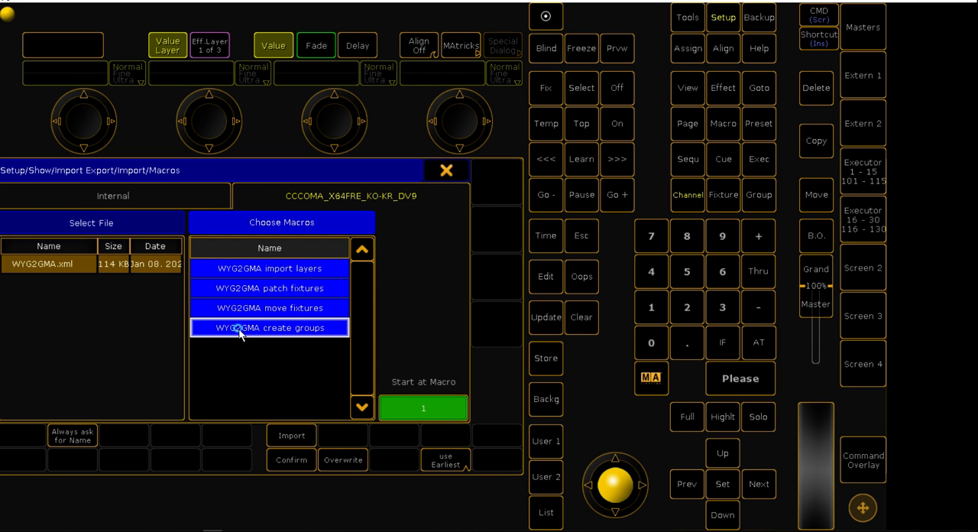
click(276, 434)
click(289, 459)
click(203, 339)
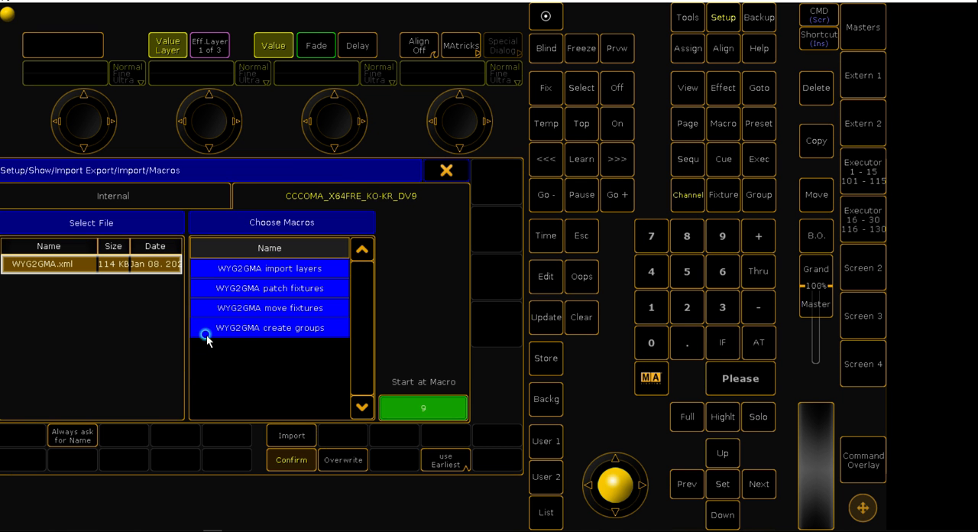
click(446, 171)
click(500, 171)
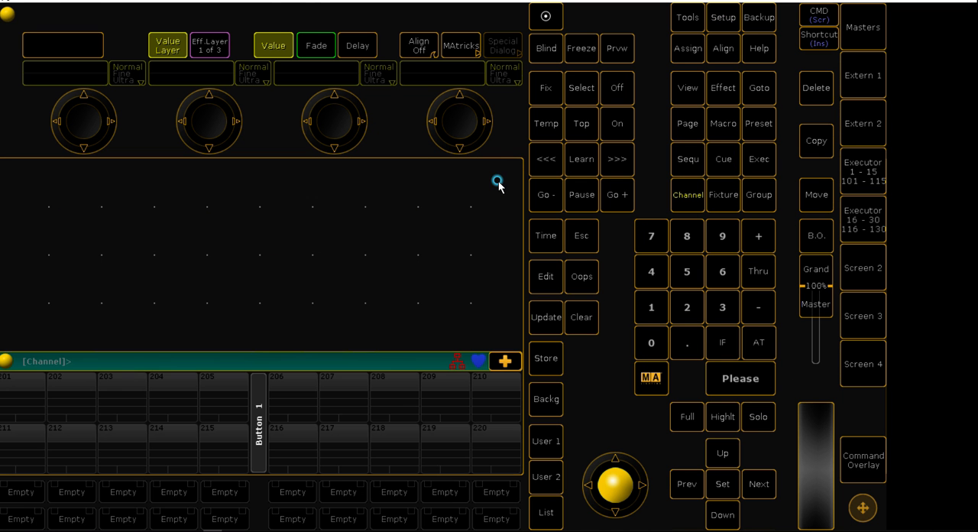
Create a Macro pool window in the empty user view
click(19, 174)
click(106, 232)
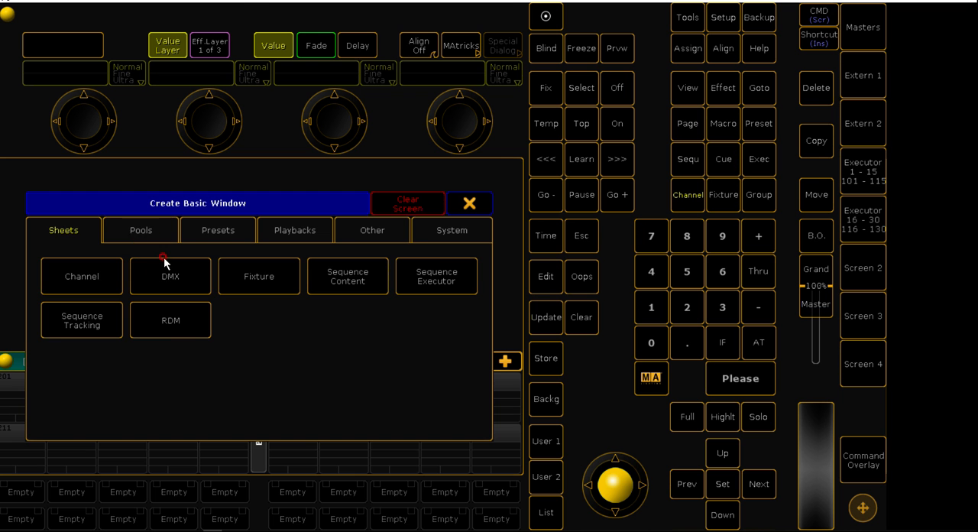
click(156, 230)
click(219, 303)
click(97, 226)
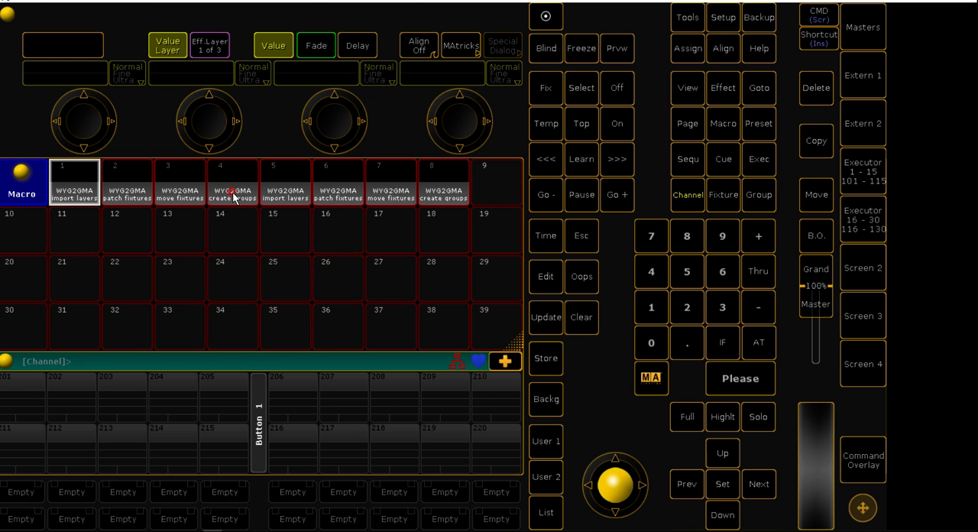
Check the command lines of Macro 5 and delete the duplicate WYG2GMA macros 5 to 8
double_click(288, 173)
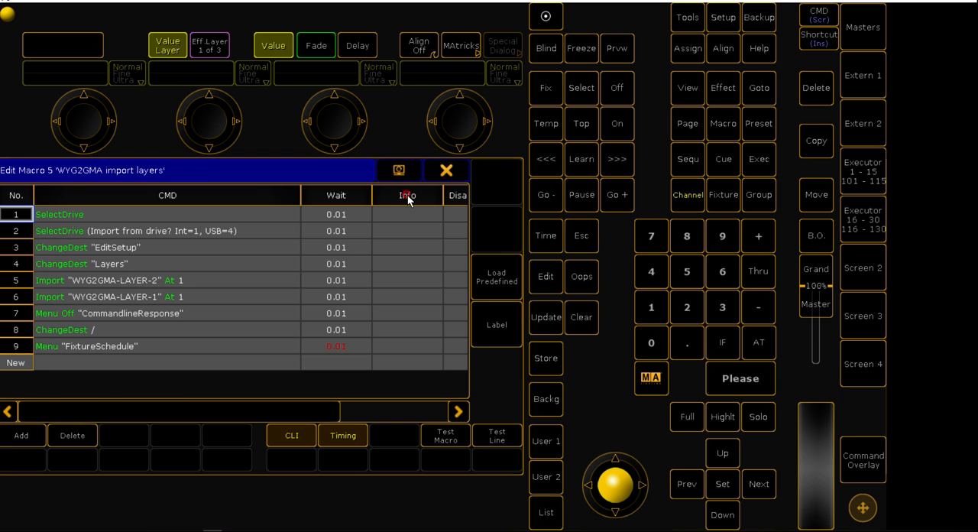
click(449, 170)
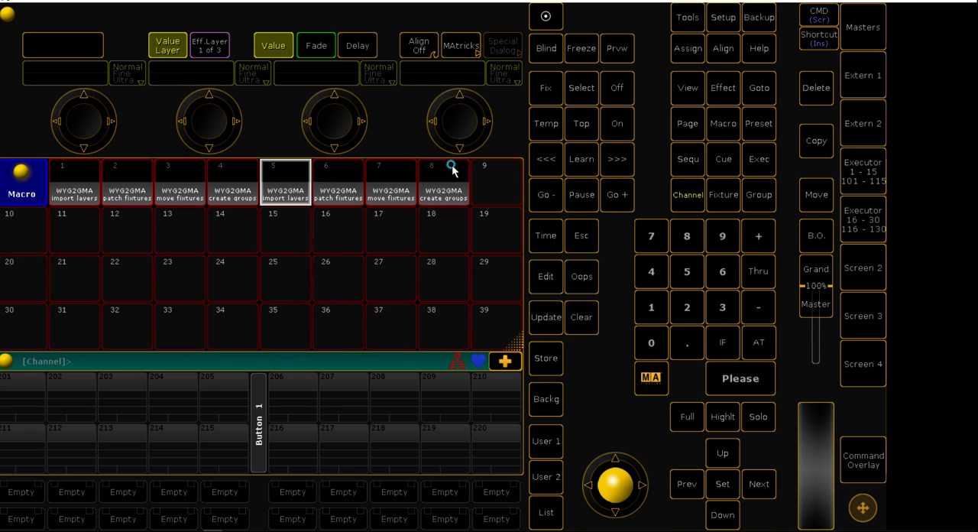
click(828, 86)
click(296, 175)
click(806, 88)
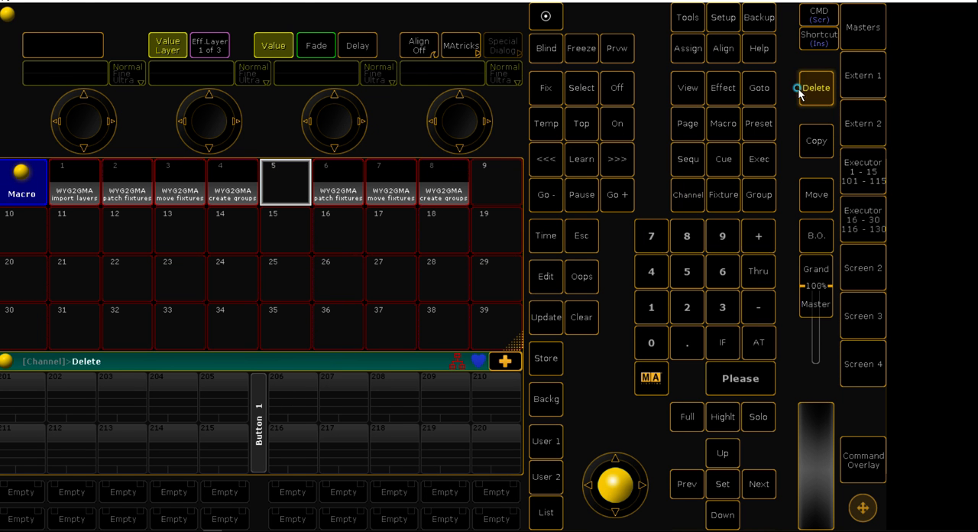
click(340, 180)
click(816, 88)
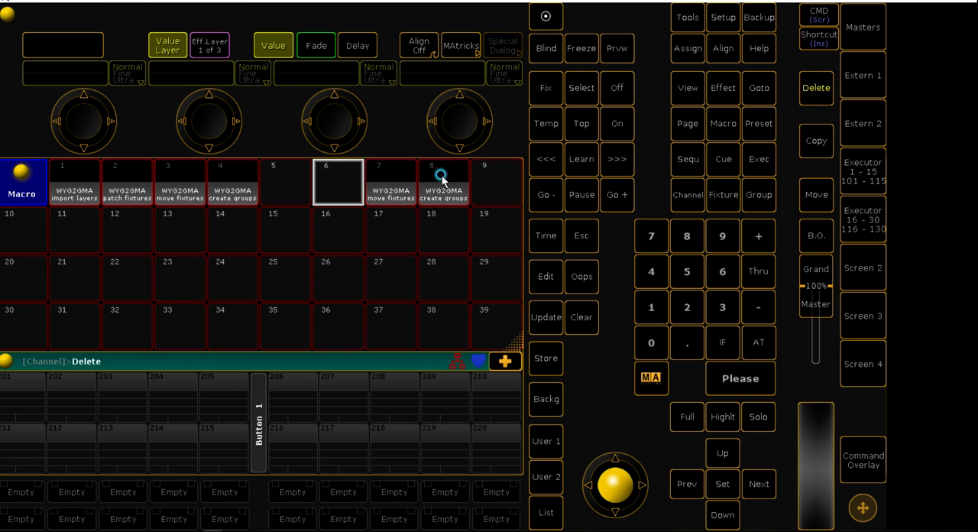
click(399, 181)
click(815, 89)
click(455, 185)
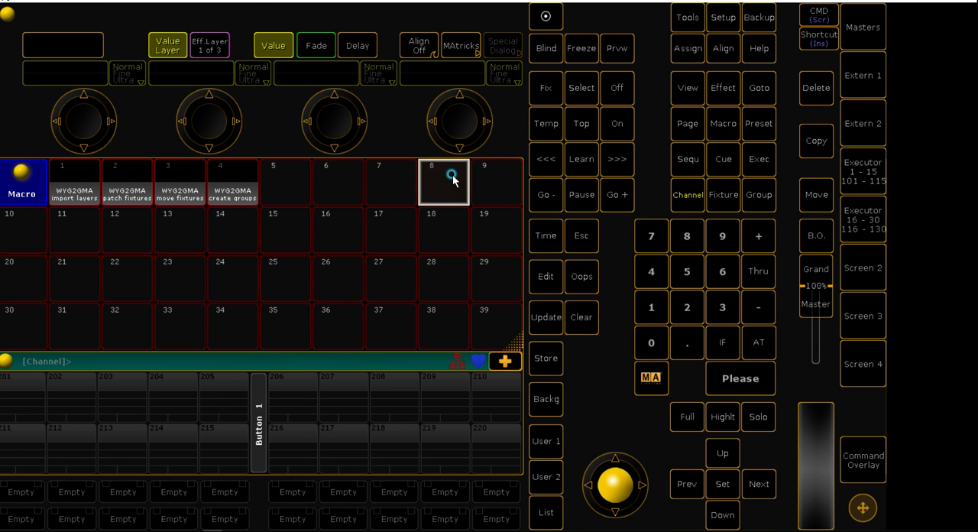
Run the WYG2GMA import layers macro with drive 4 as the source and close the resulting fixture schedule
click(75, 205)
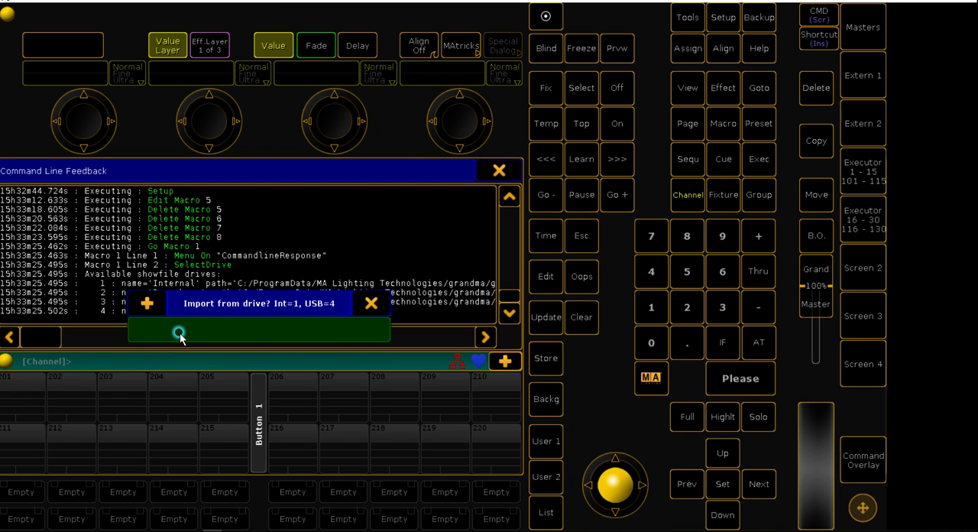
text(4)
key(Return)
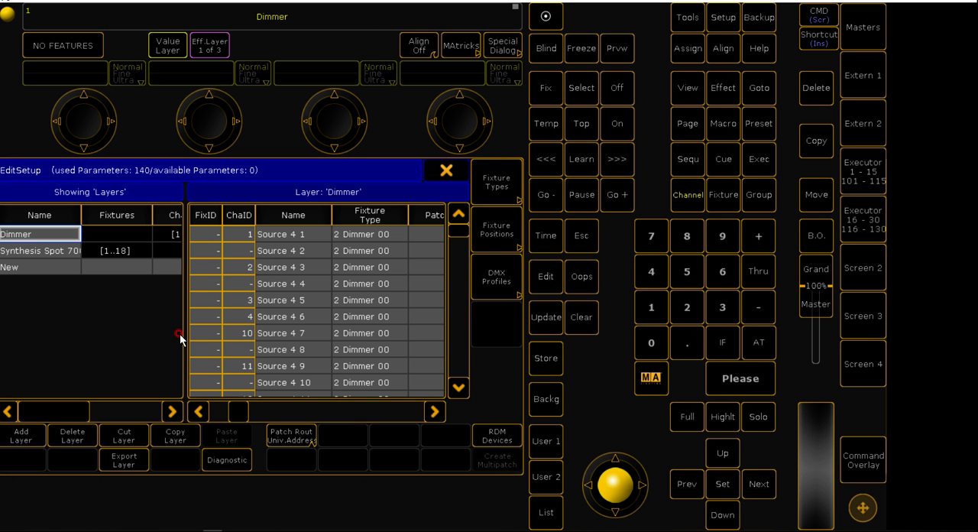
click(431, 173)
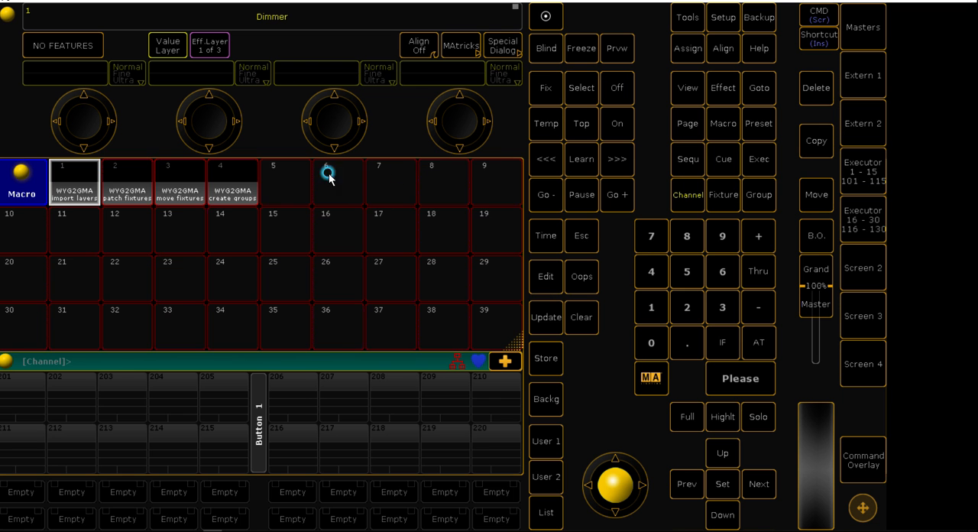
Run the WYG2GMA patch fixtures, move fixtures and create groups macros in order
click(131, 190)
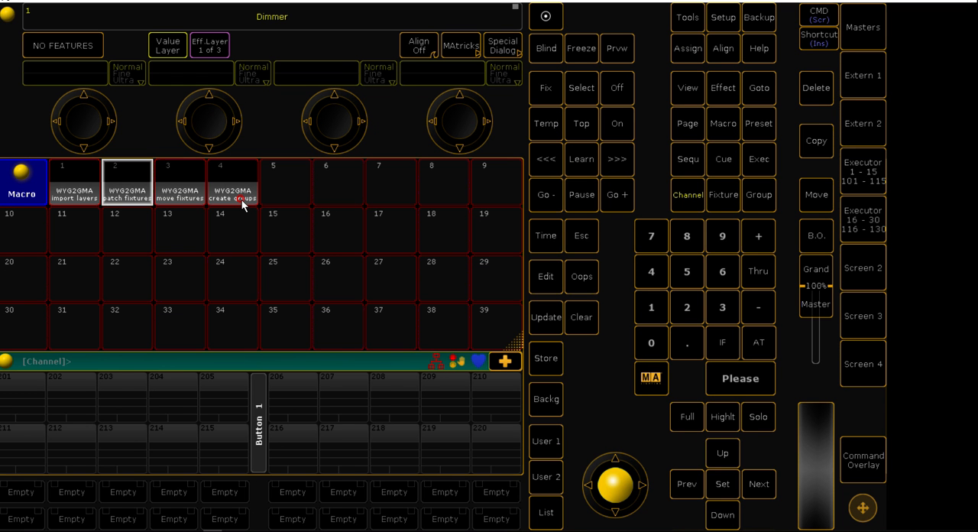
click(167, 194)
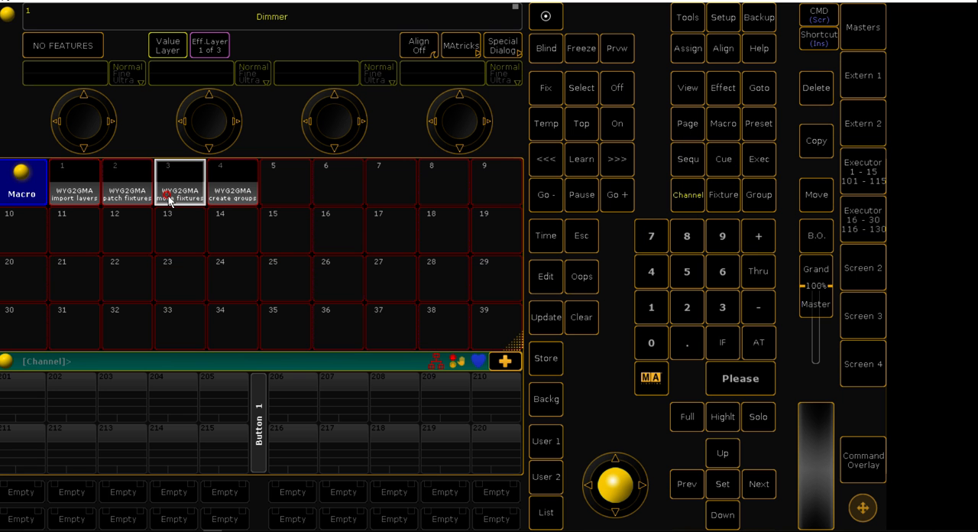
click(238, 194)
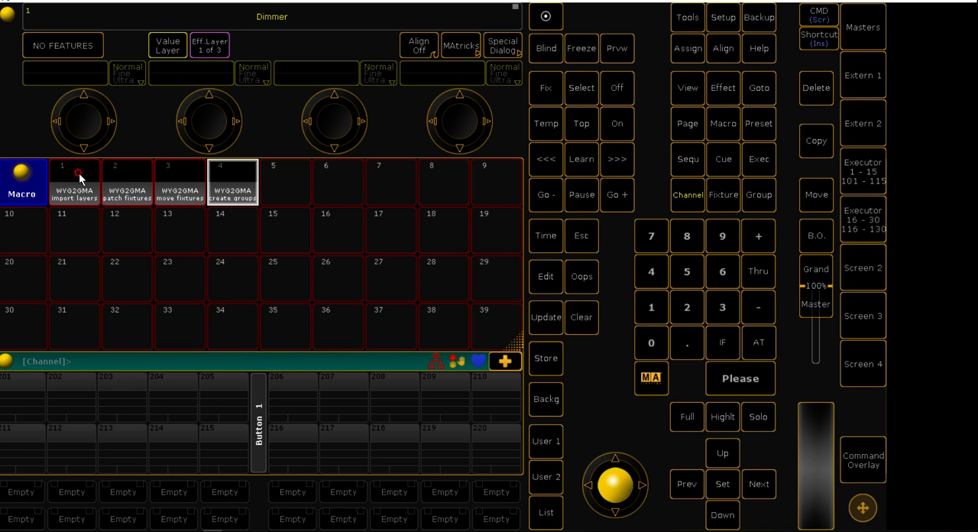
Replace the Macro pool window with a Stage View and zoom it to fit all fixtures
click(35, 177)
click(418, 176)
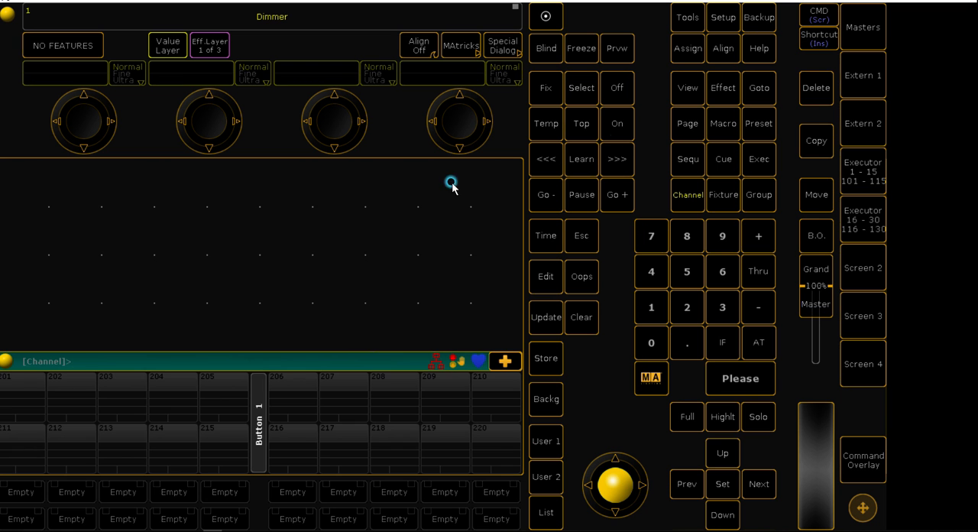
click(25, 175)
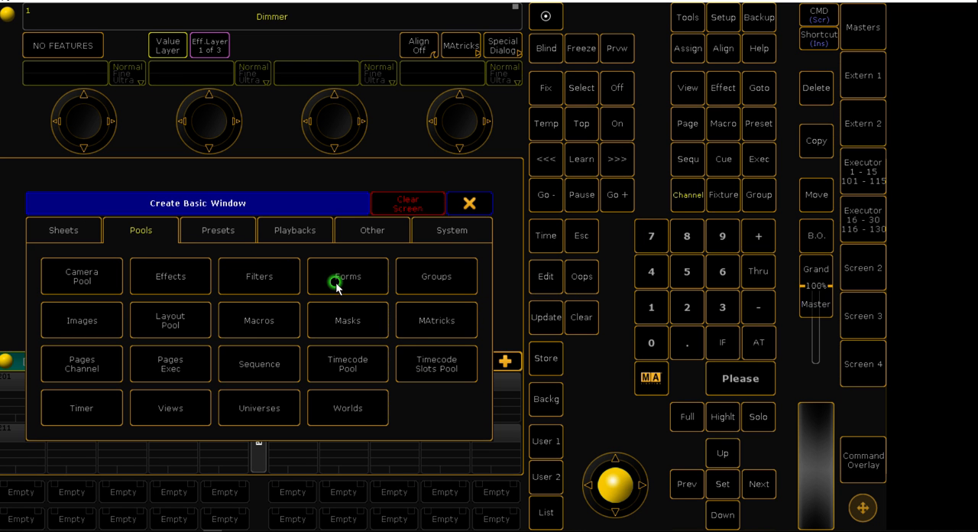
click(338, 231)
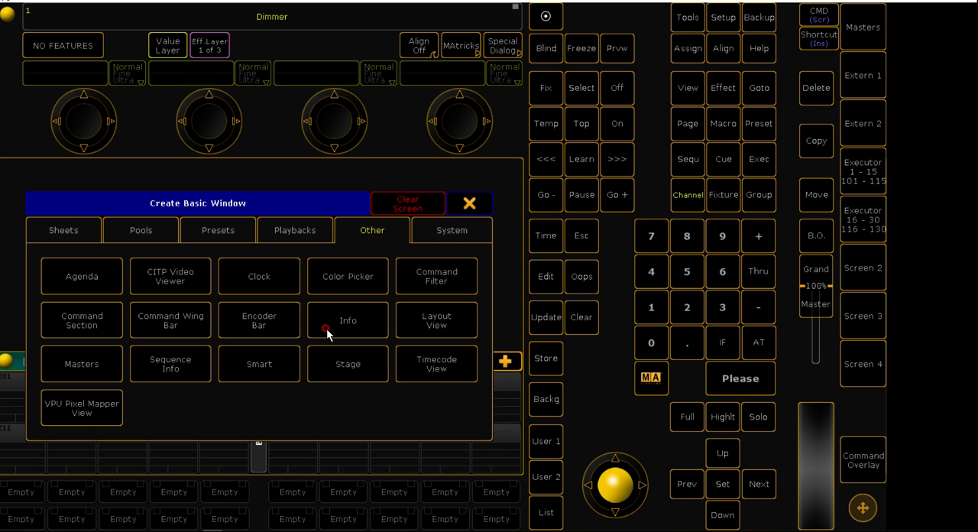
click(329, 369)
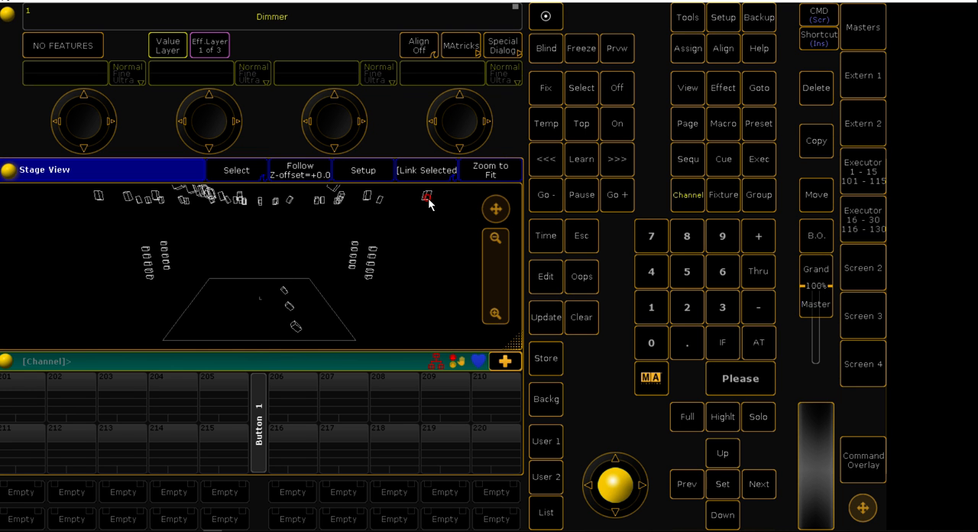
click(489, 169)
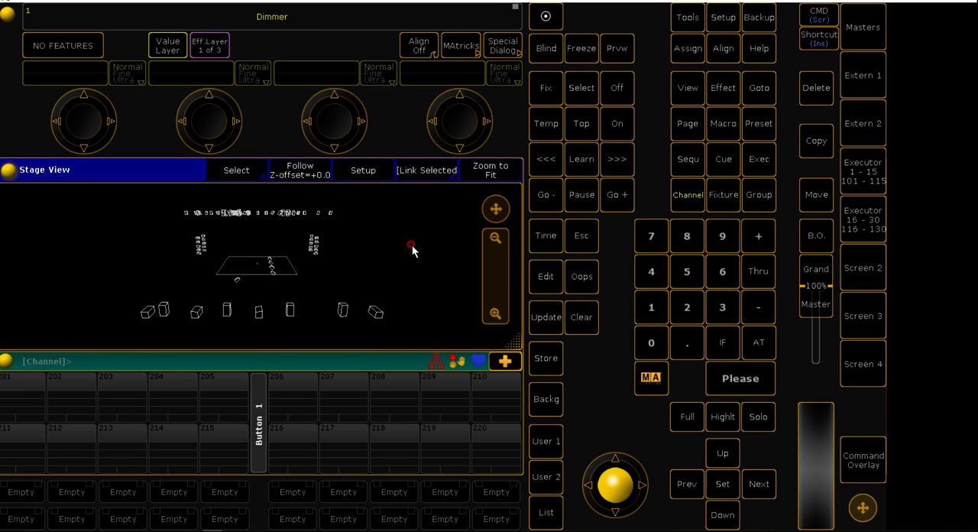
Select several of the front-row fixtures in the Stage View and clear the selection
click(344, 315)
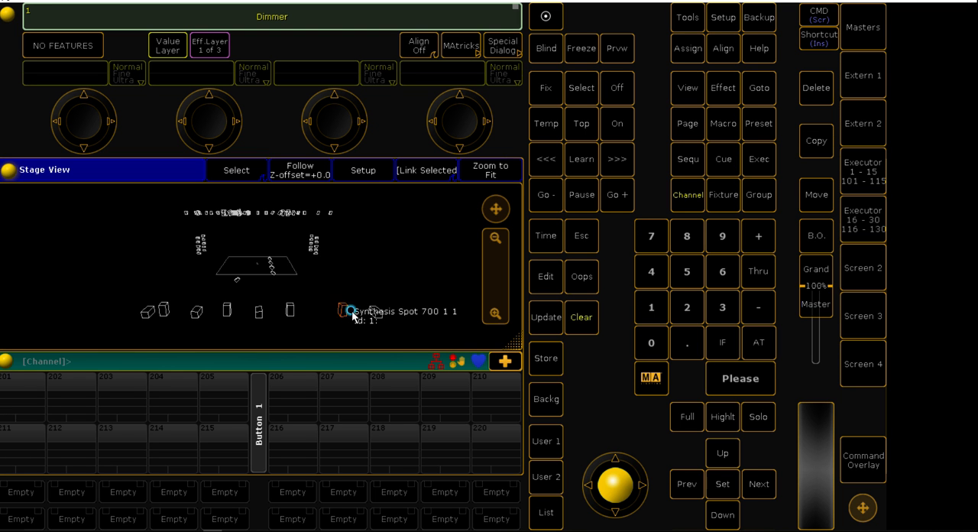
click(295, 311)
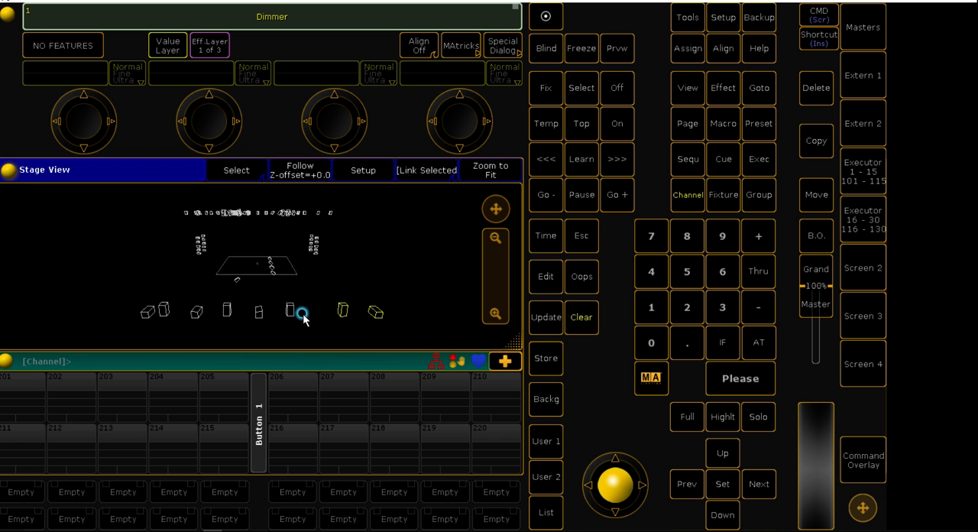
click(576, 319)
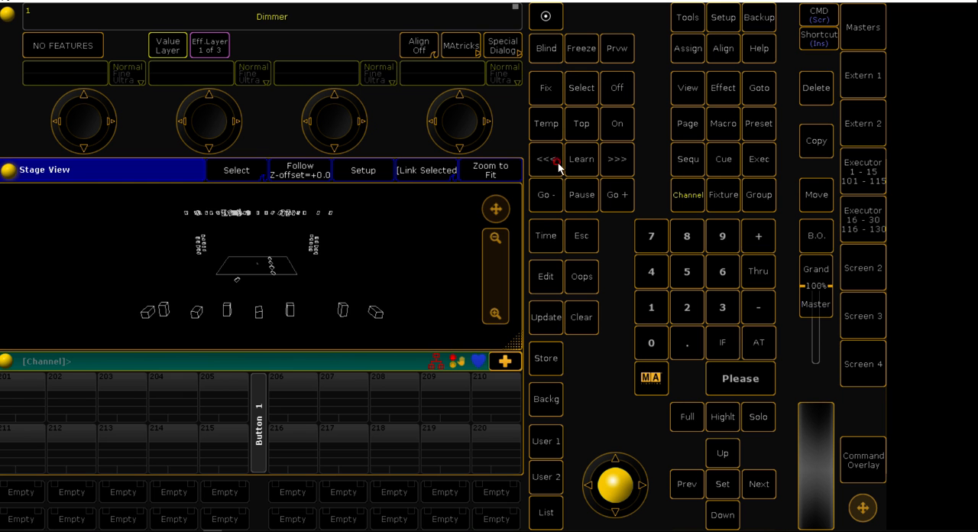
Open the Patch & Fixture Schedule and show the fixtures of the Synthesis Spot 700 layer
click(721, 17)
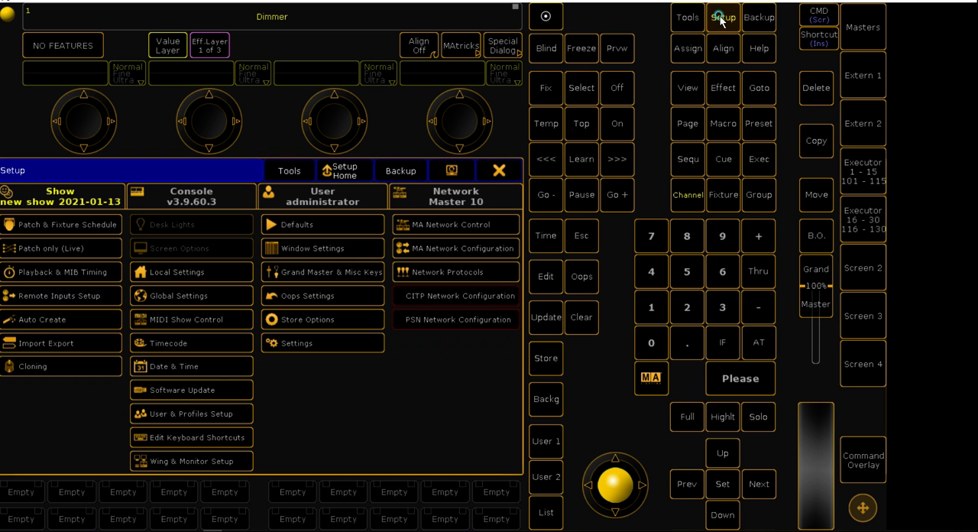
click(95, 224)
click(75, 252)
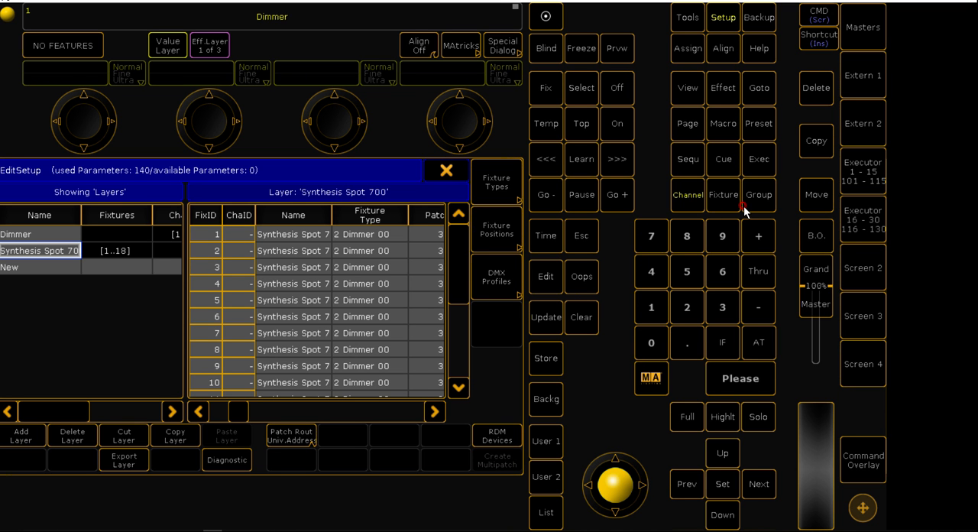
Examine the fixture ID and channel ID columns of the Synthesis Spot 700 layer
click(695, 195)
click(218, 216)
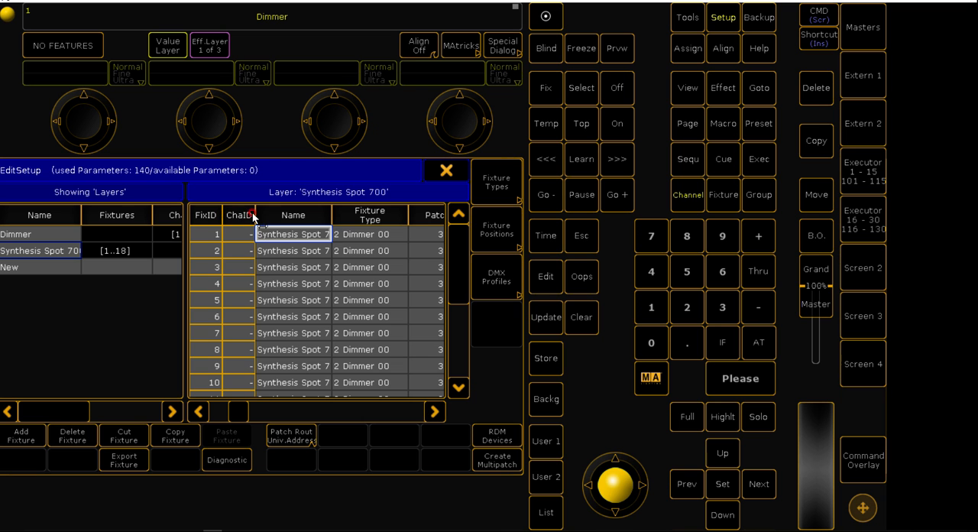
click(236, 215)
click(240, 301)
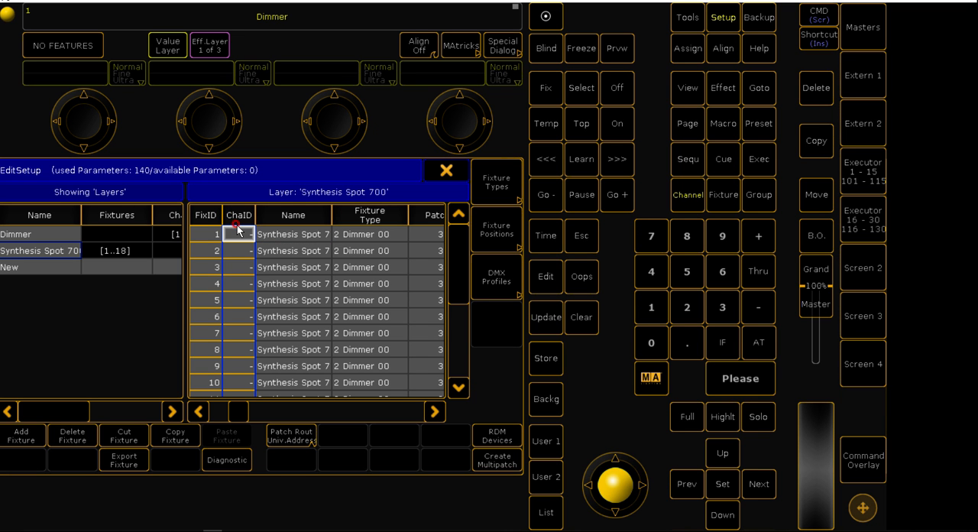
click(686, 260)
click(425, 175)
click(356, 233)
click(23, 251)
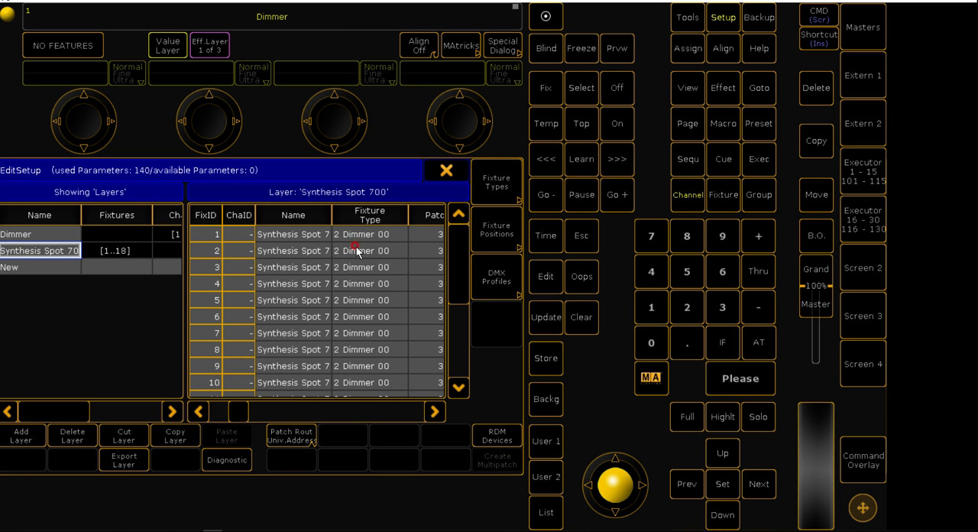
Open the library for the whole layer's fixture type, choose the Internal drive and search the fixtures for "sythesis"
click(369, 217)
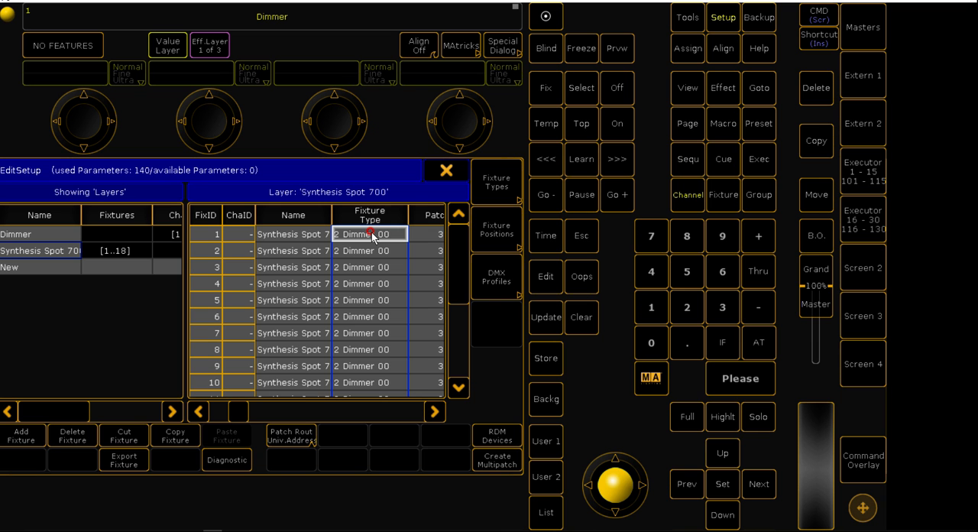
click(372, 238)
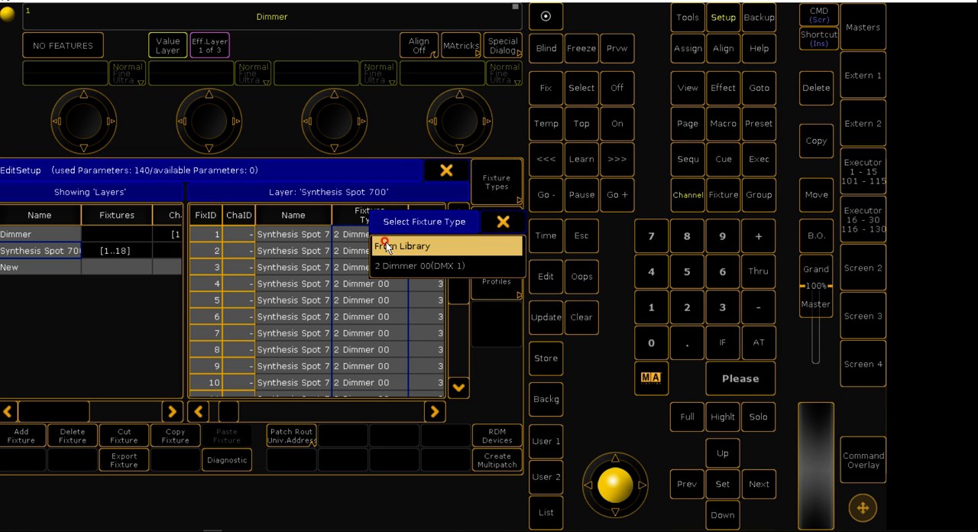
click(387, 248)
click(325, 227)
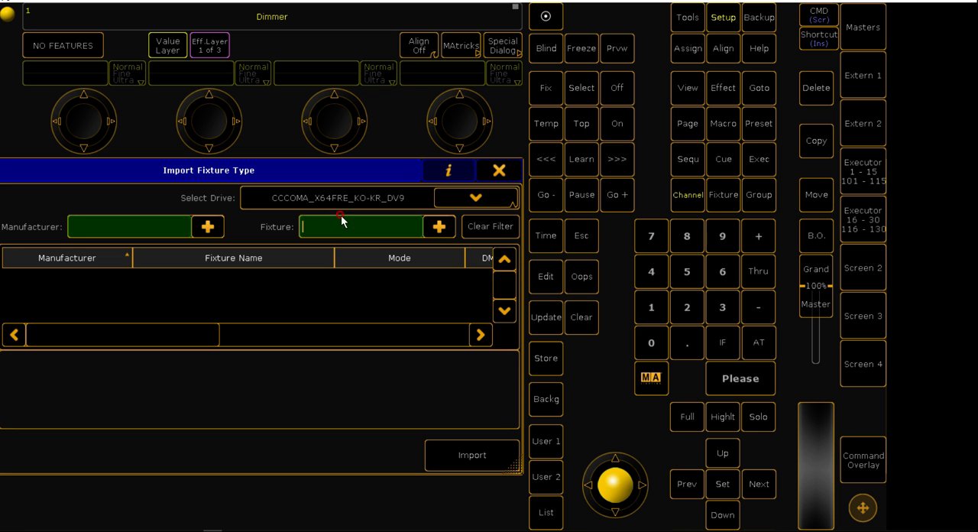
click(359, 197)
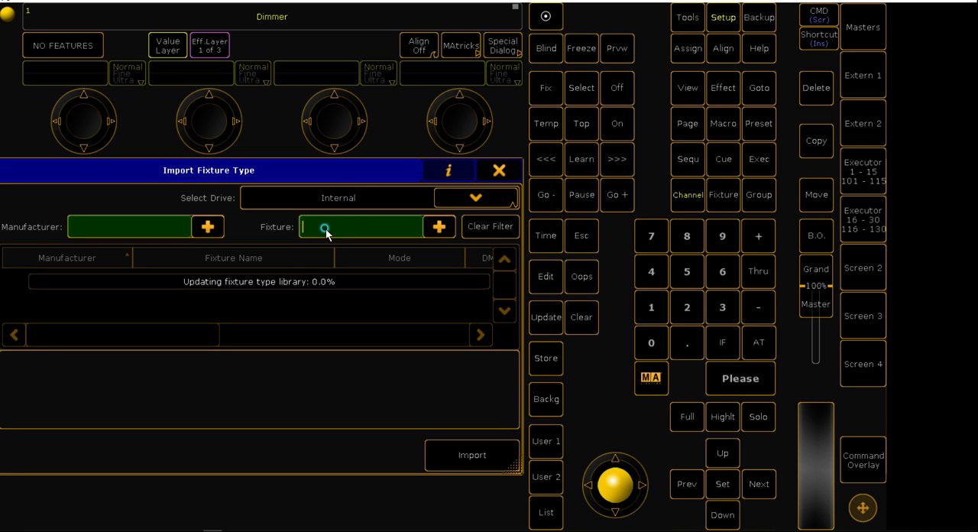
click(325, 228)
text(sythesus)
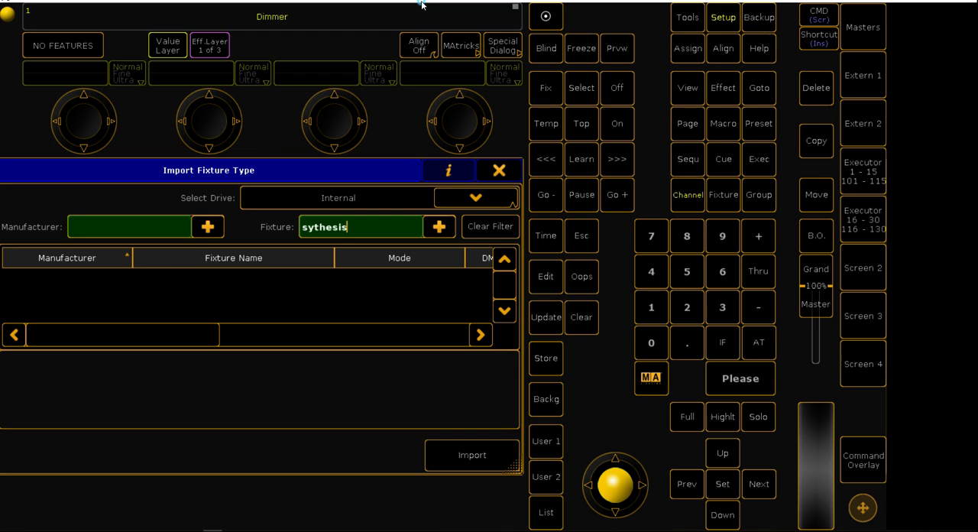
Uncover MA 3D briefly behind the console window, maximize grandMA2 onPC again and close the fixture type import
drag(421, 3, 522, 69)
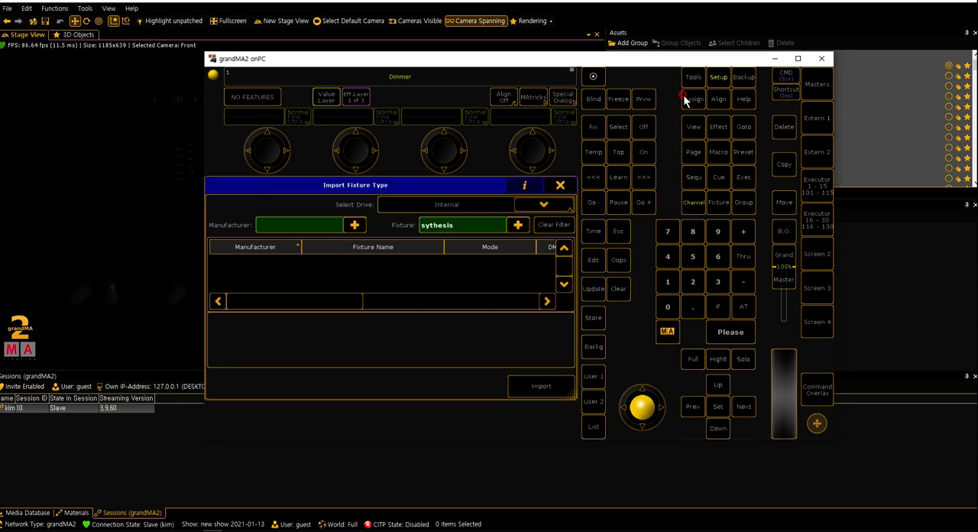
click(797, 59)
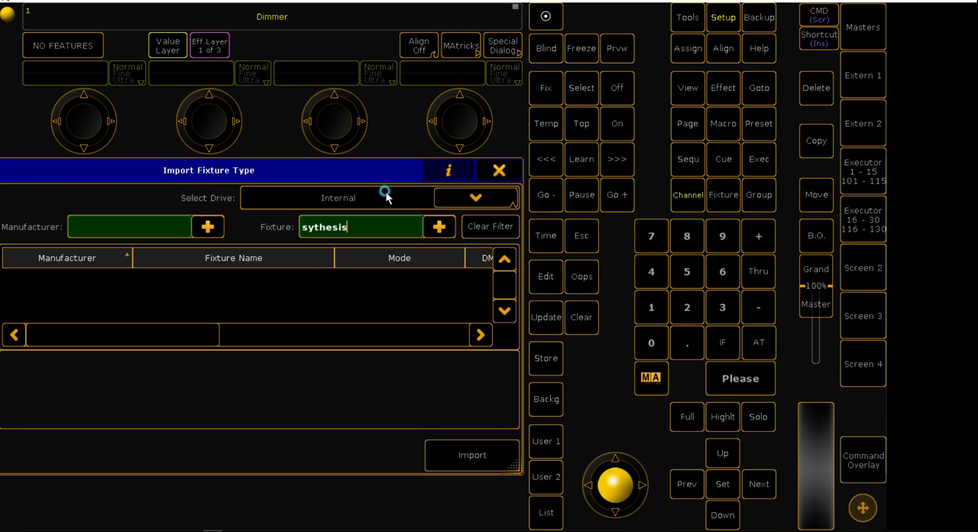
click(500, 169)
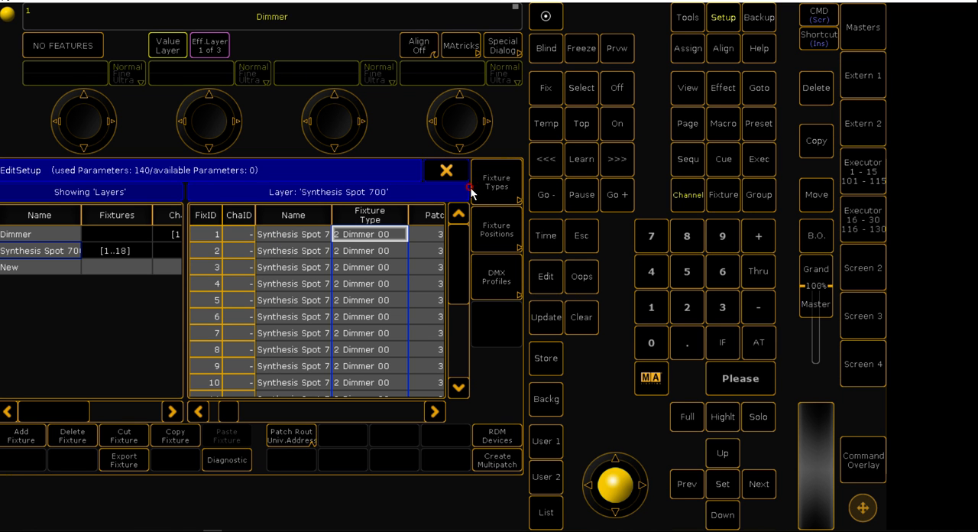
Reopen the library for the Synthesis Spot 700 layer's fixture type and search the fixtures for "synthesis"
click(369, 227)
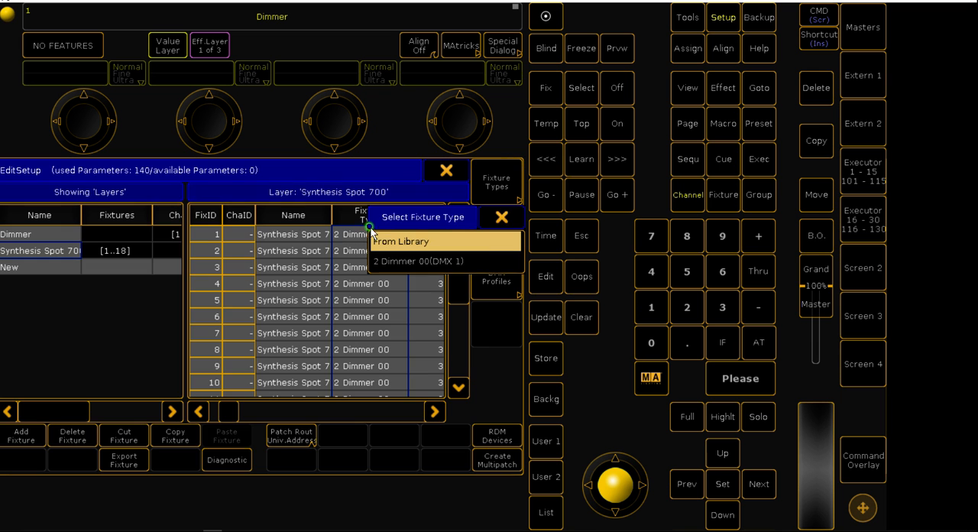
click(378, 240)
click(359, 229)
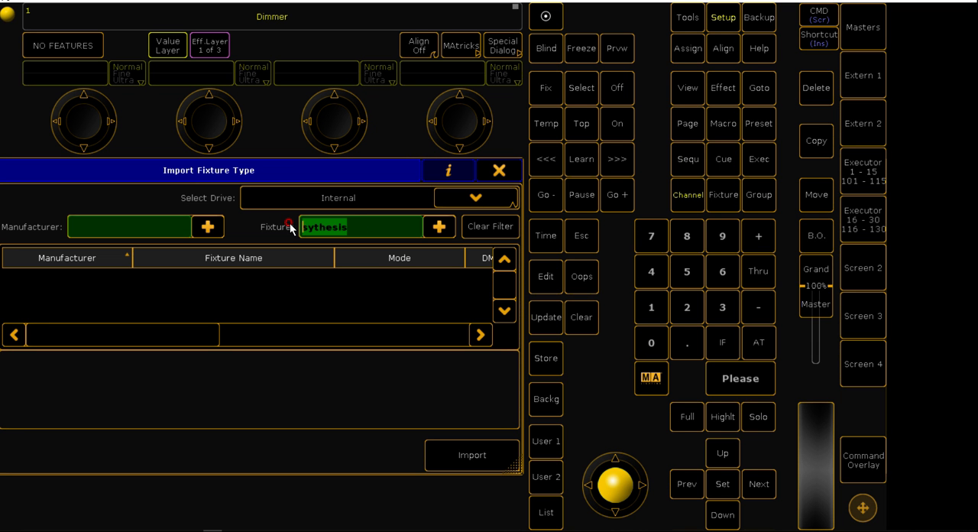
text(s)
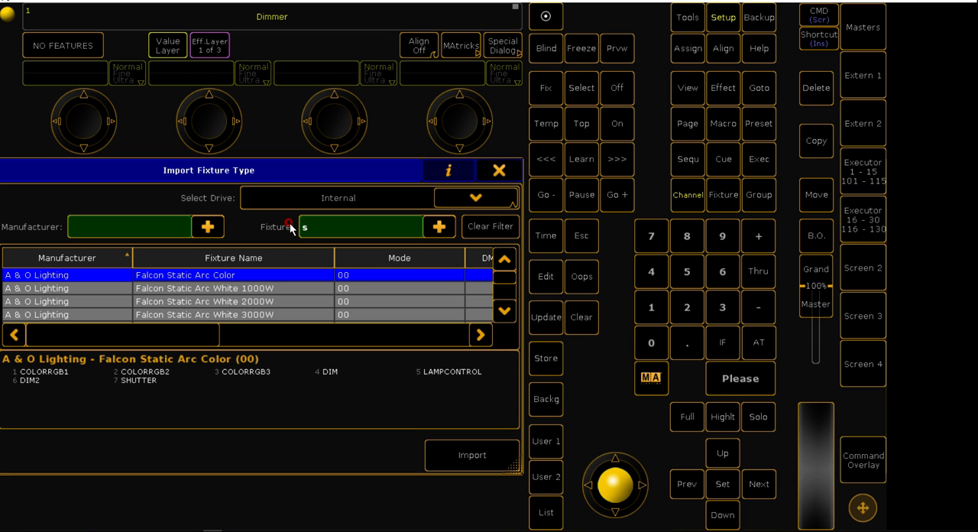
text(ynte)
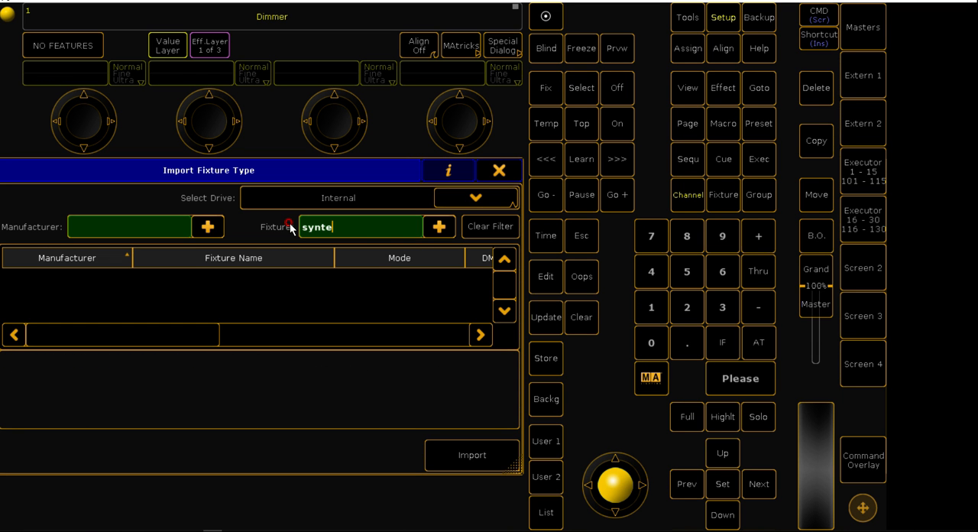
key(BackSpace)
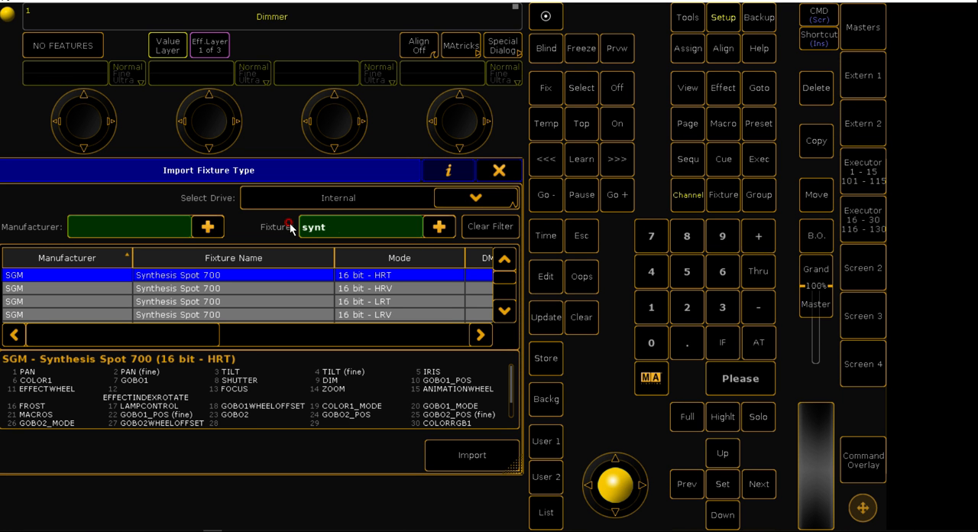
text(hesis)
Import the SGM Synthesis Spot 700 in 16 bit - HRV mode as the layer's fixture type
click(250, 287)
drag(510, 389, 516, 412)
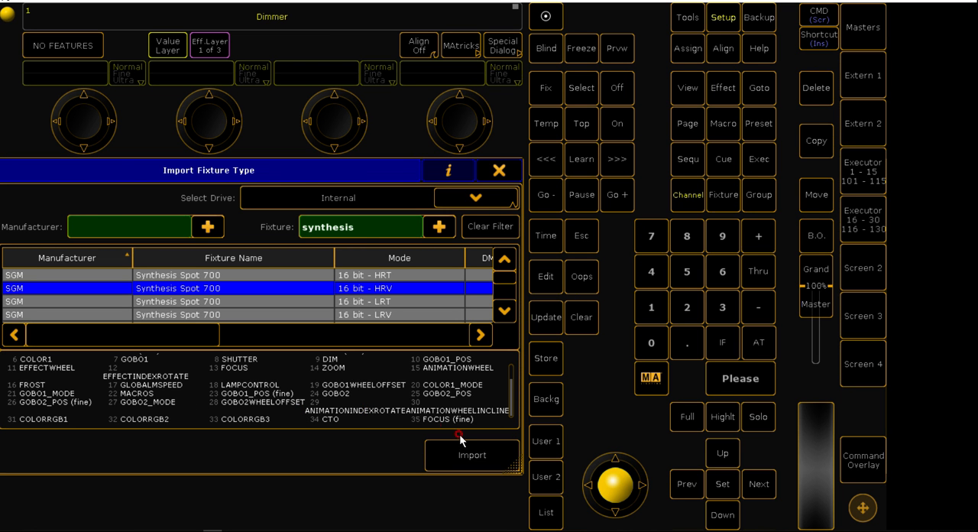
click(449, 456)
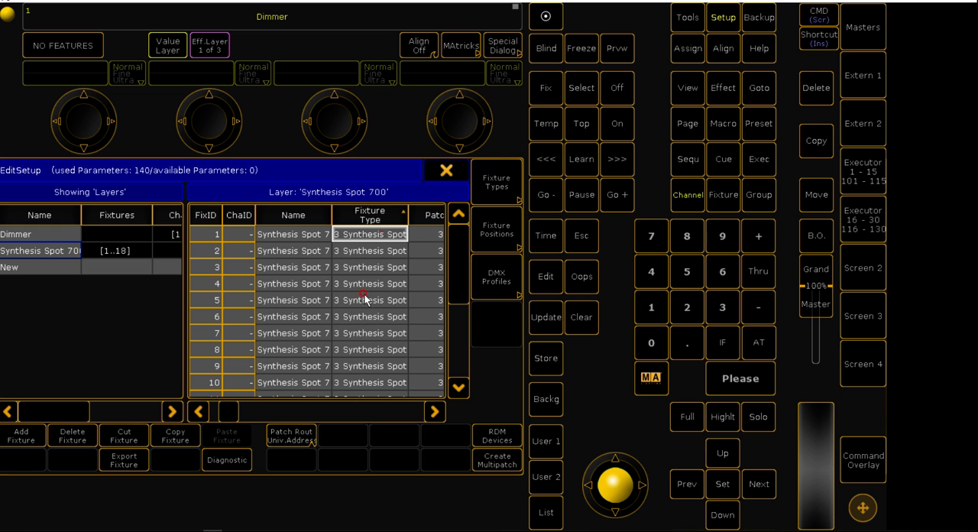
Examine the names, channel IDs and fixture types throughout the Dimmer layer's fixture list
click(79, 233)
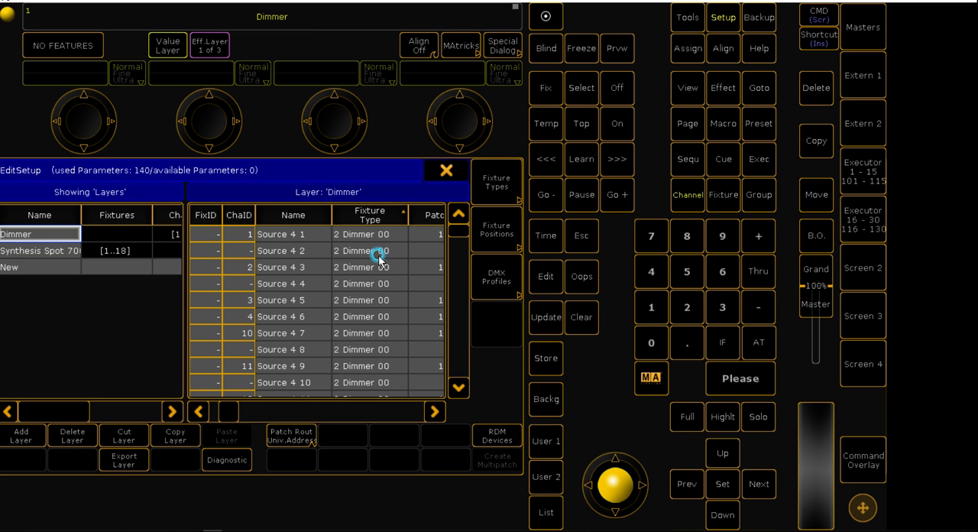
drag(376, 233, 283, 342)
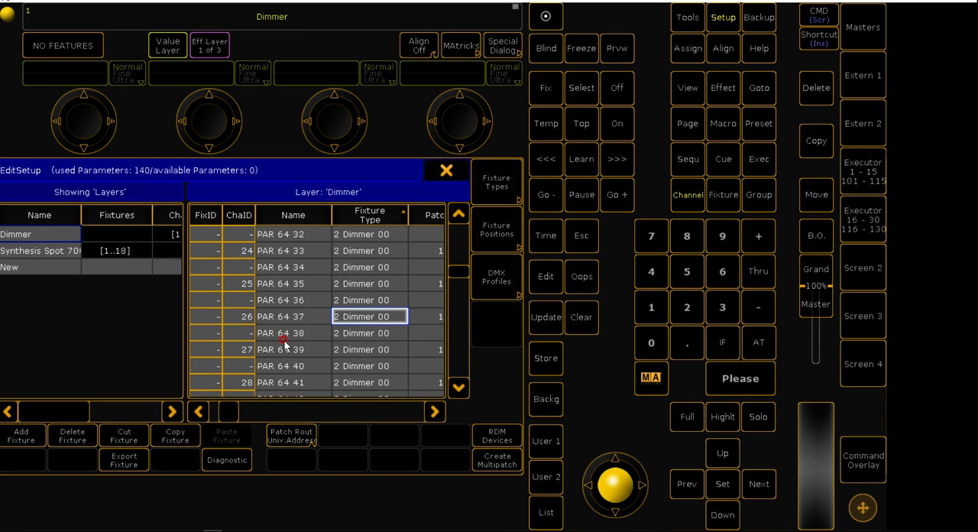
click(284, 339)
scroll(280, 343, up, 14)
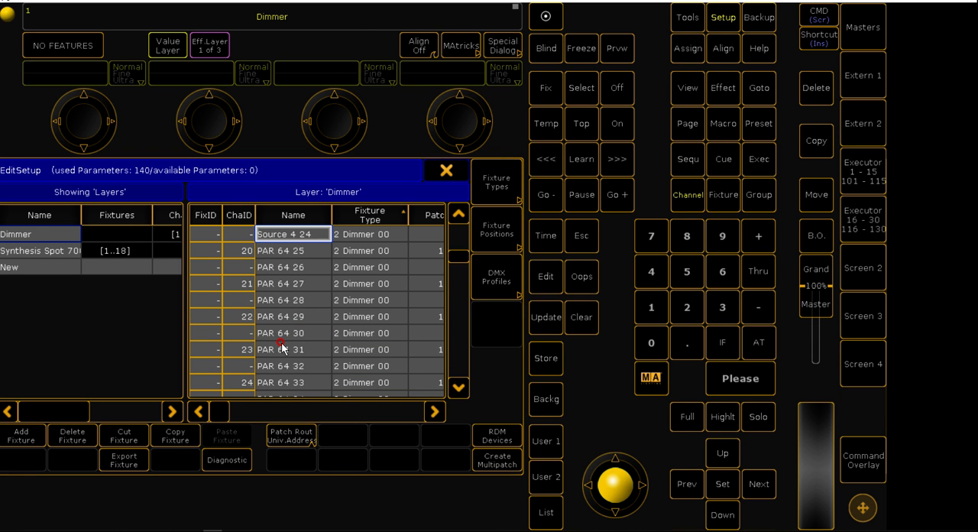
scroll(282, 345, up, 12)
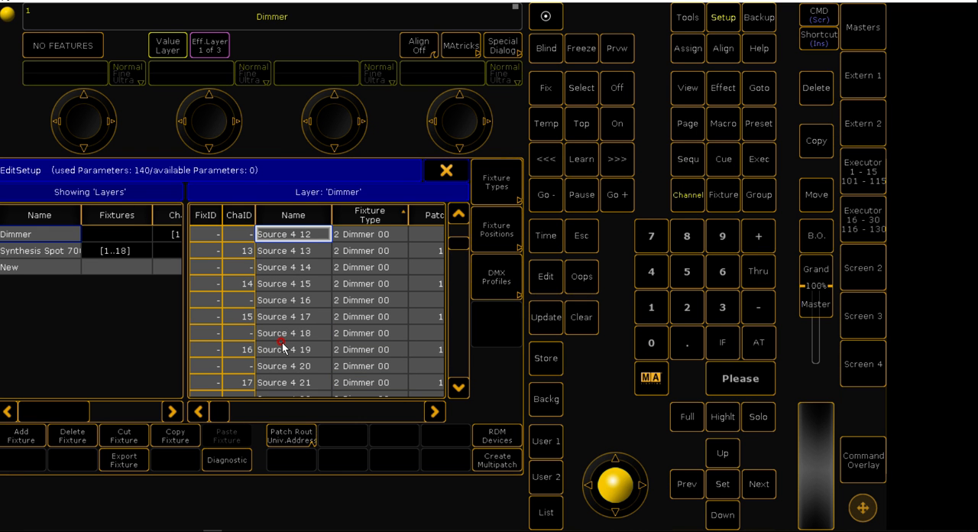
click(289, 282)
scroll(290, 282, up, 3)
scroll(290, 283, up, 11)
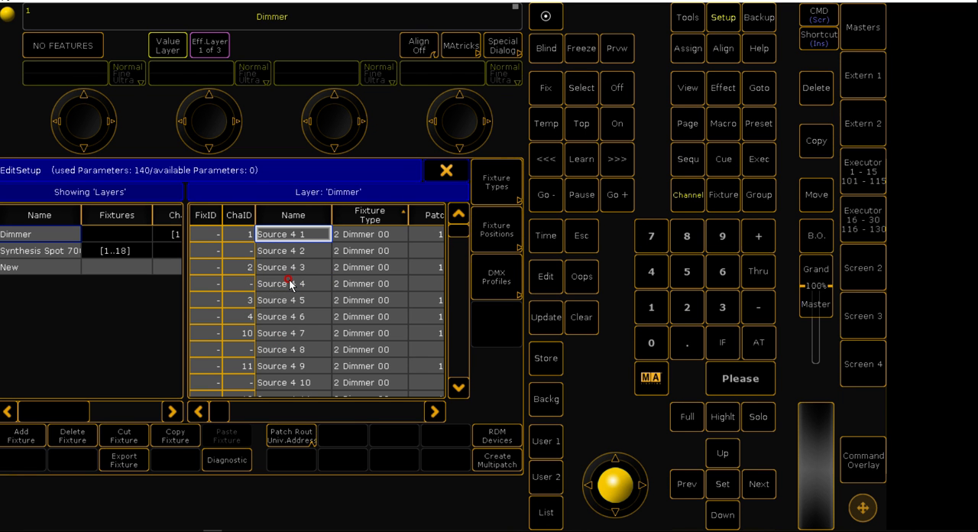
click(290, 283)
scroll(290, 284, down, 19)
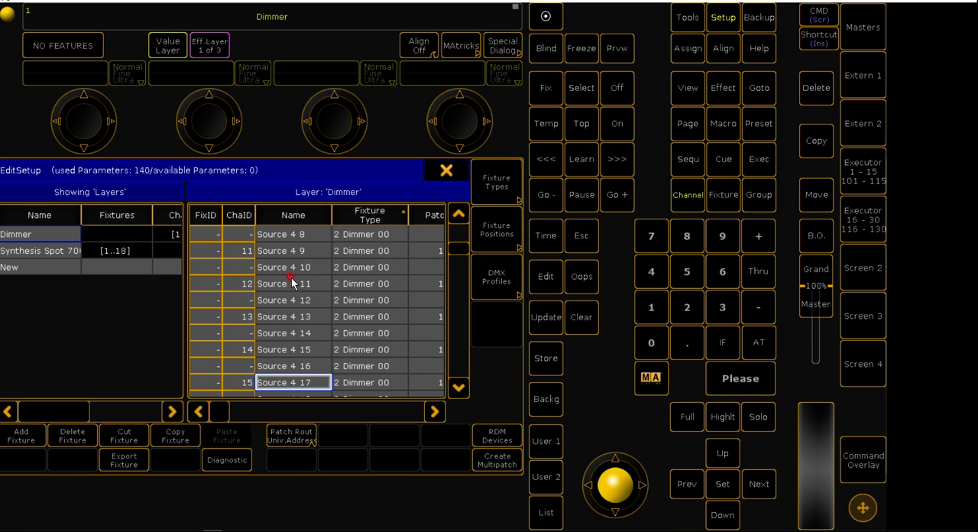
scroll(295, 303, down, 20)
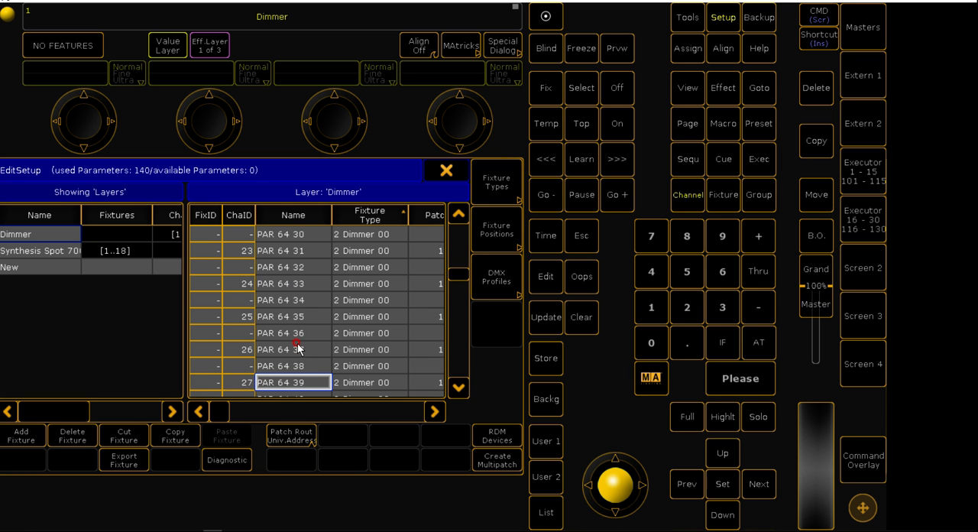
scroll(298, 348, down, 20)
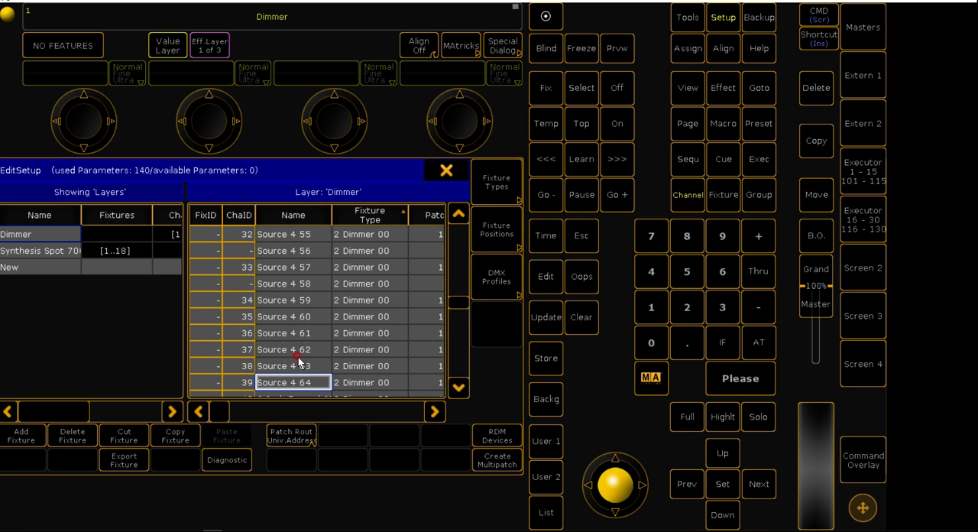
scroll(304, 357, down, 1)
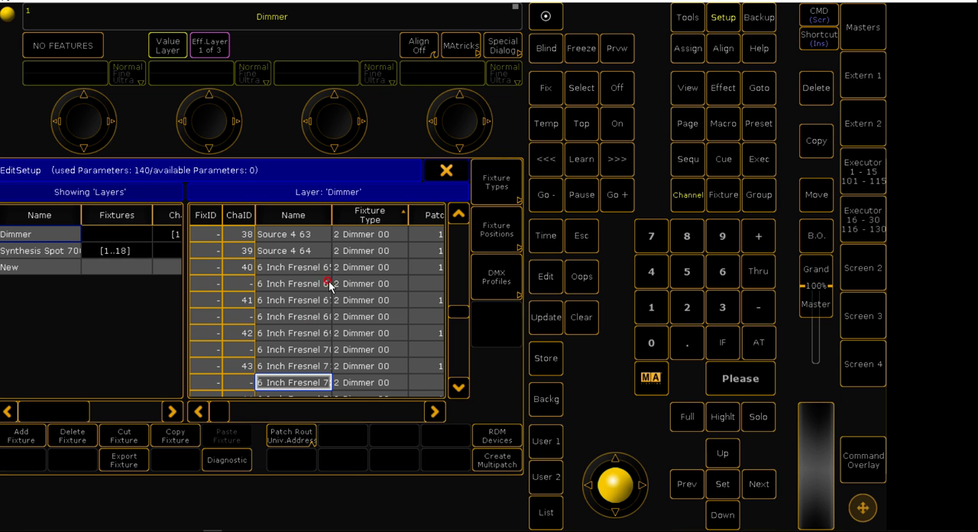
Widen the Name column and examine the patch addresses of the 6 Inch Fresnel fixtures in the Dimmer layer
drag(330, 222, 352, 222)
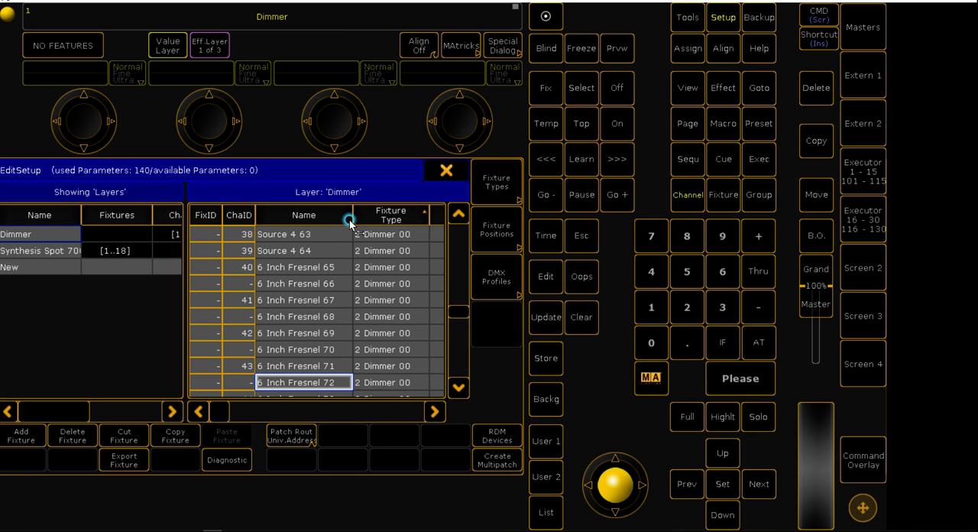
click(300, 299)
drag(222, 411, 275, 420)
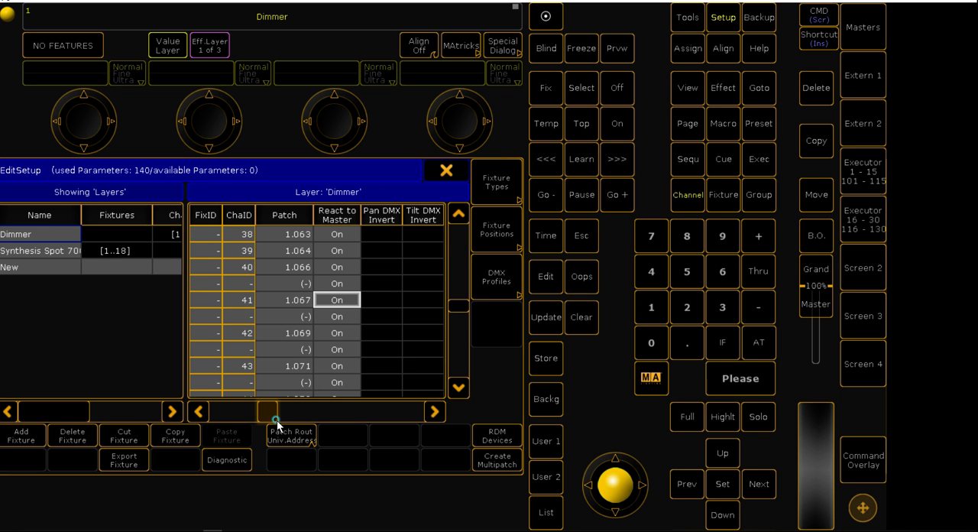
click(303, 301)
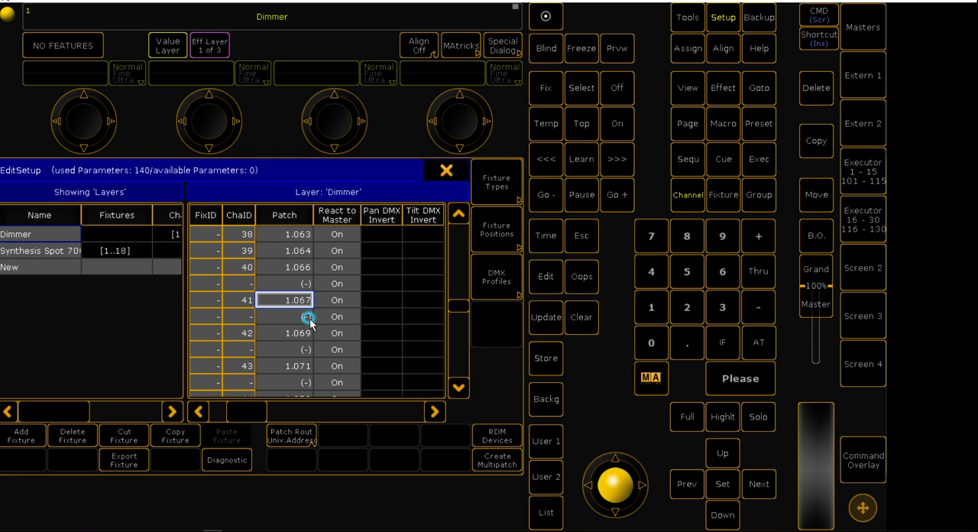
click(303, 333)
click(301, 366)
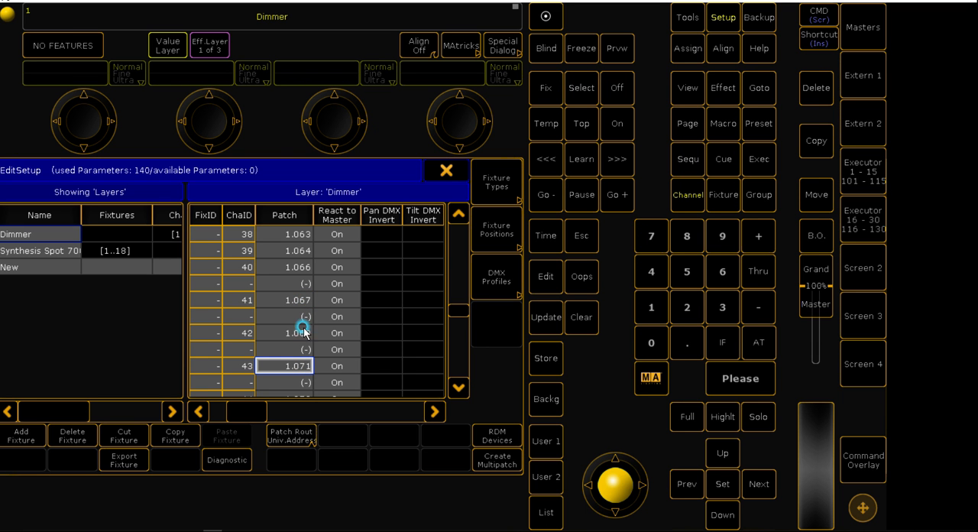
drag(257, 410, 225, 411)
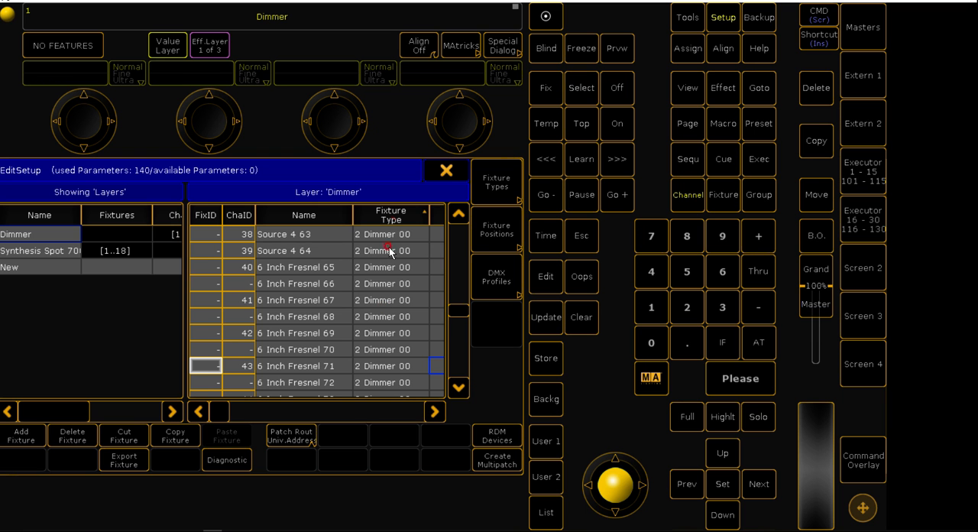
Leave the Patch & Fixture Schedule, saving the changes despite the warning, and close the Setup
click(445, 174)
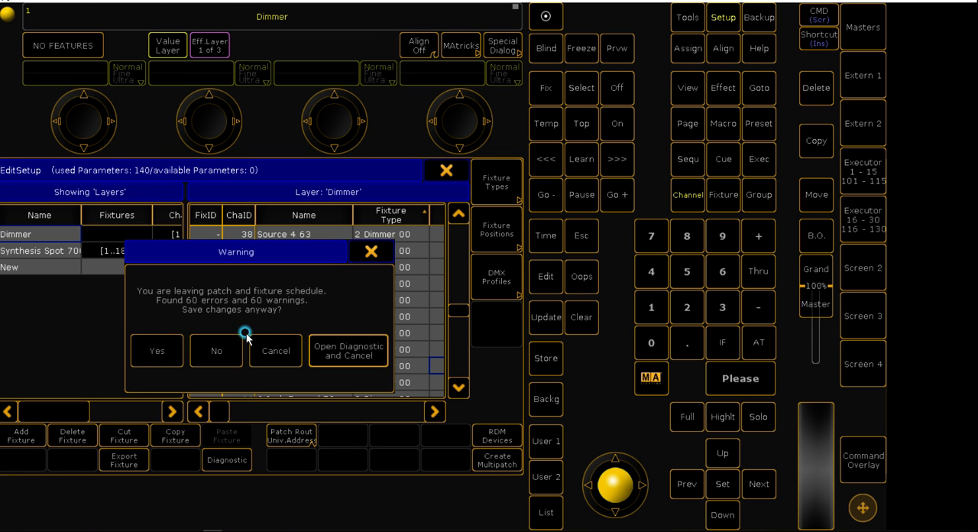
click(155, 350)
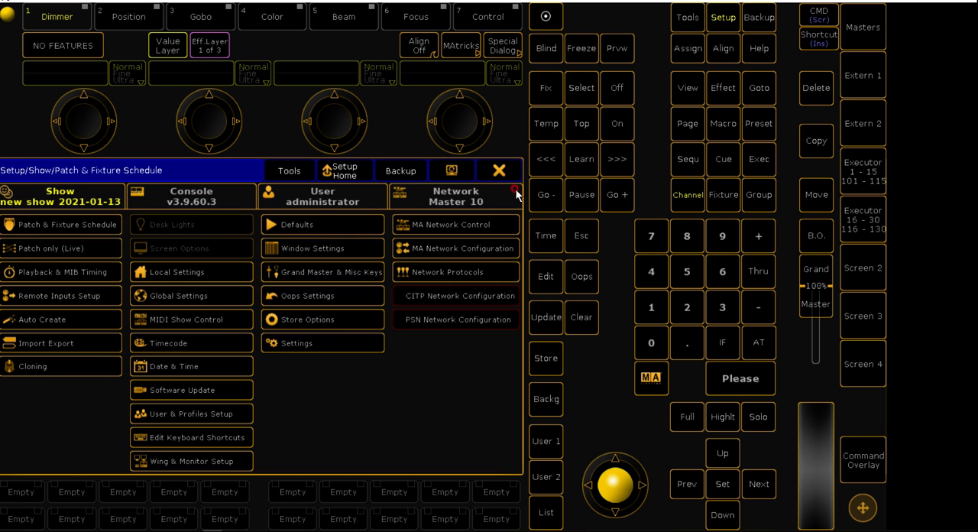
click(501, 170)
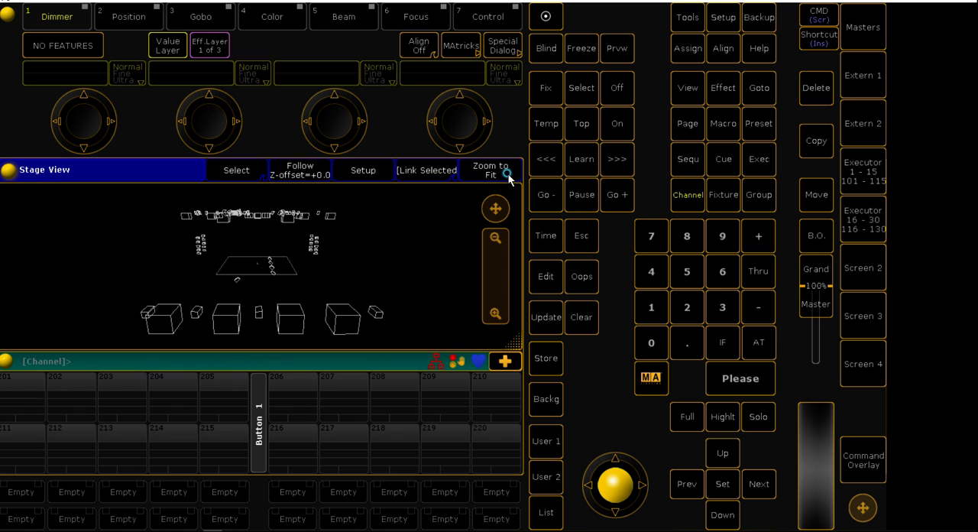
Select Synthesis Spot fixtures in the front row of the Stage View, and clear the selection
click(175, 324)
click(236, 322)
click(283, 322)
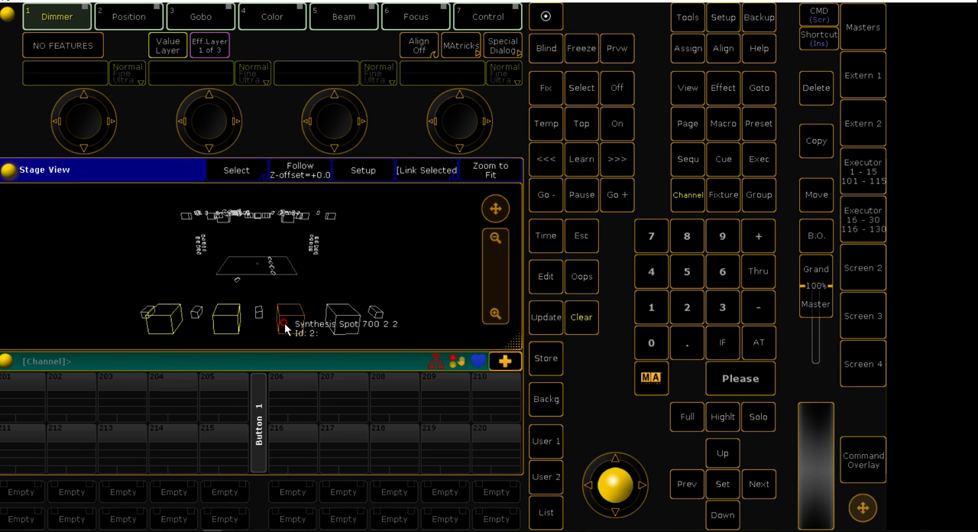
click(336, 326)
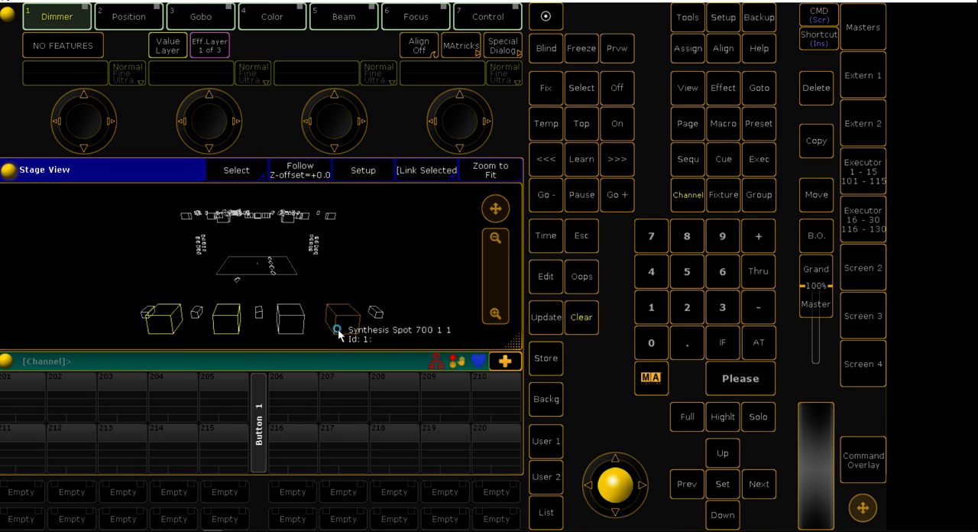
click(583, 312)
click(582, 314)
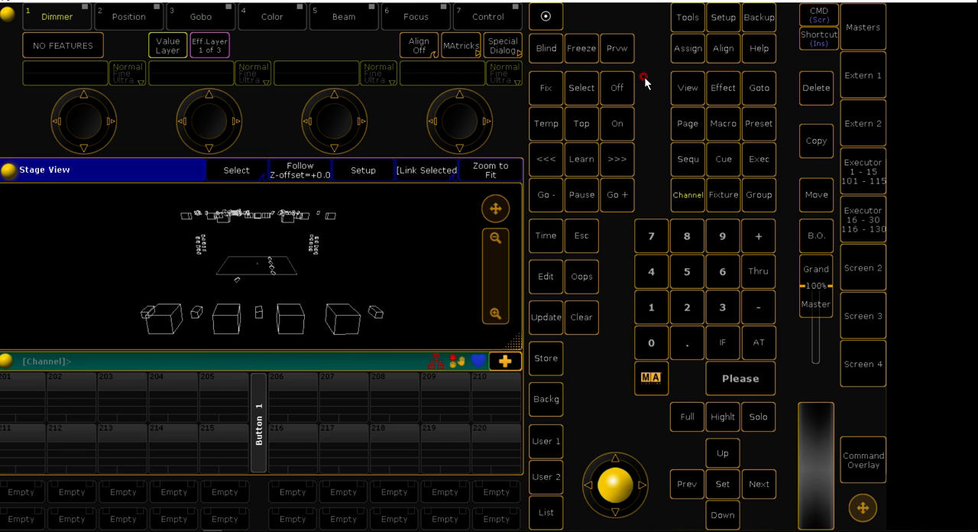
Switch to MA 3D, view the rig from an angle, and return to grandMA2 onPC
click(182, 530)
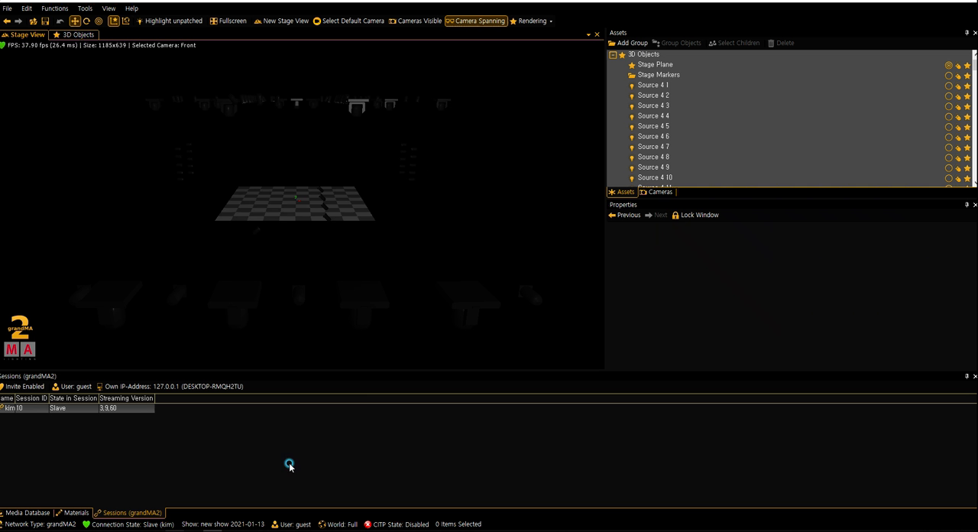
mouse_move(447, 222)
mouse_down()
mouse_move(318, 245)
mouse_move(451, 221)
mouse_move(456, 232)
mouse_up()
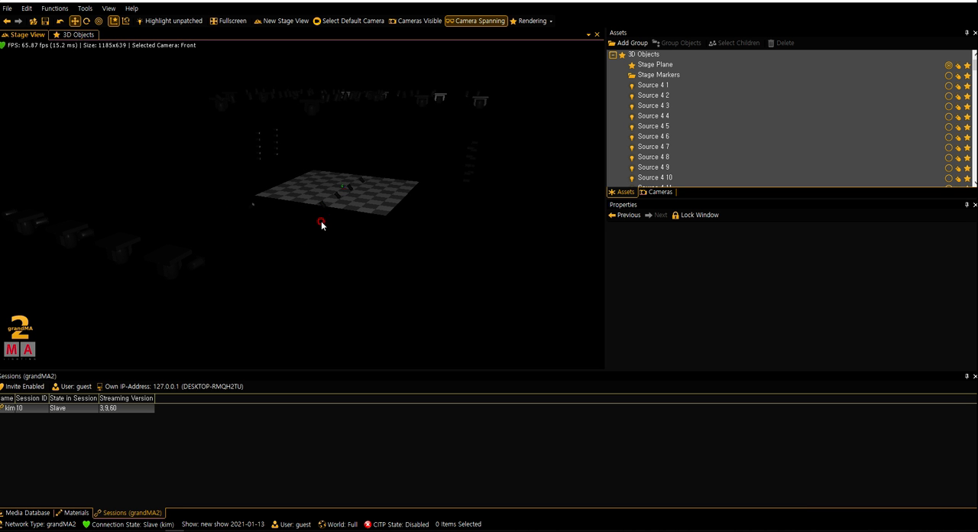
click(226, 530)
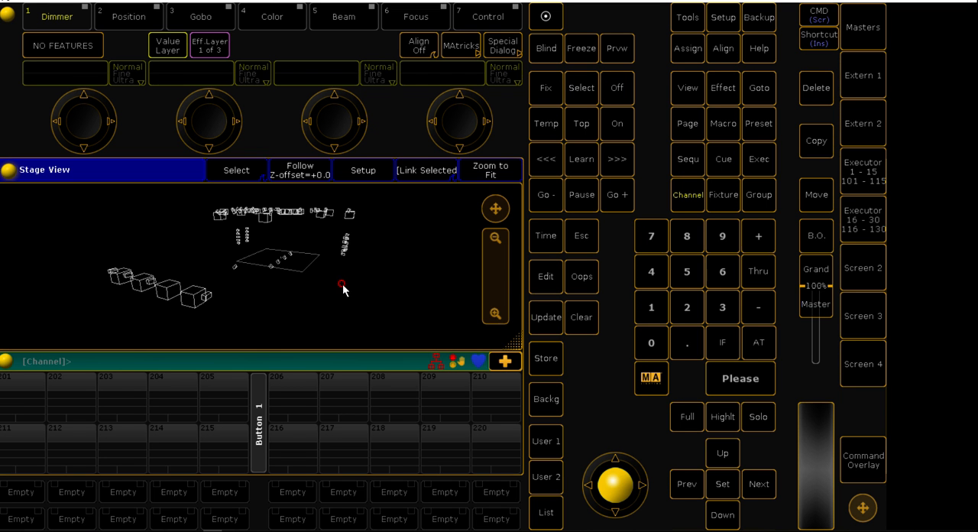
Make Fixture the default keyword, select all fixtures with Thru and bring them to full intensity
click(591, 319)
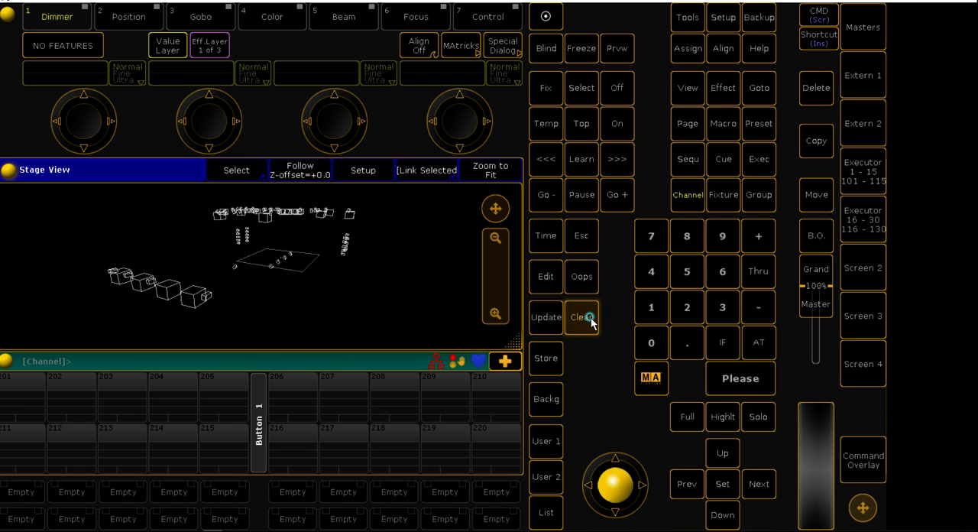
click(725, 193)
click(729, 382)
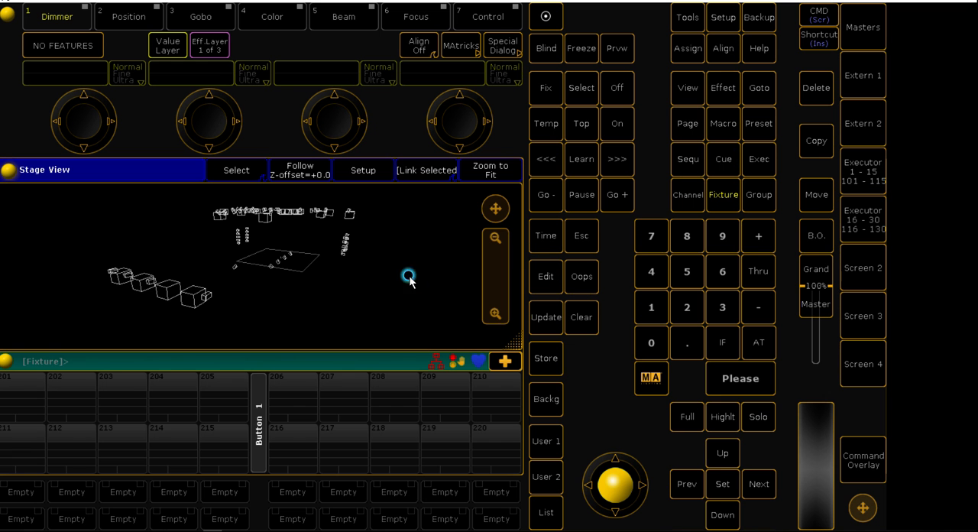
click(753, 270)
click(755, 343)
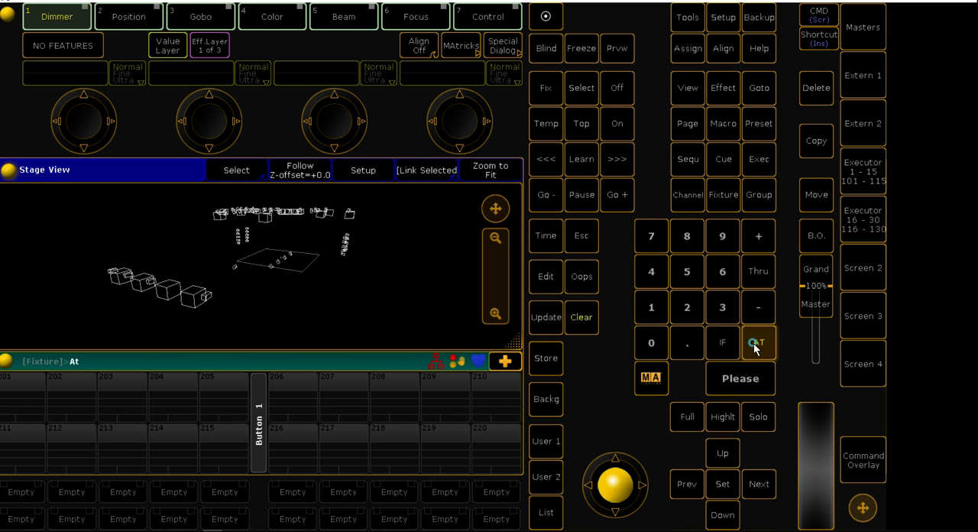
click(754, 344)
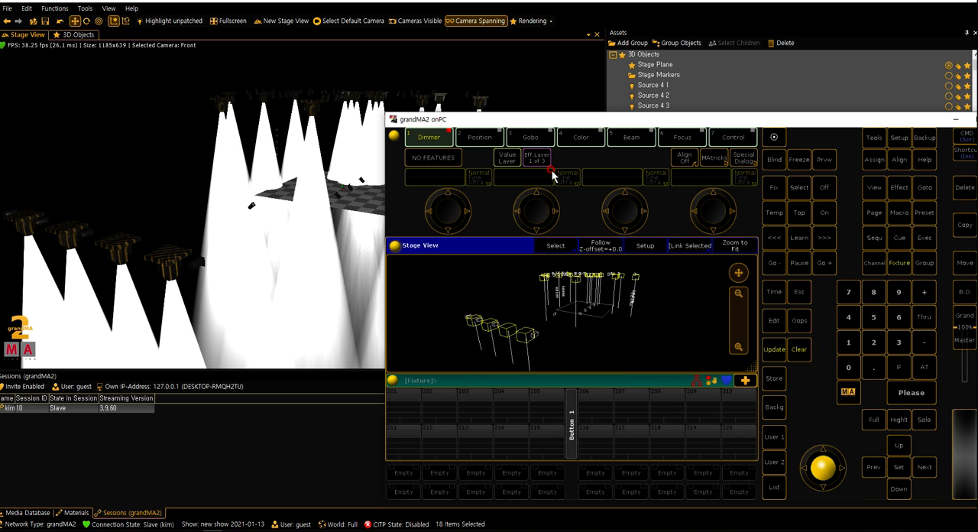
Turn on Follow in the Stage View, aim the selected fixtures at the stage floor and reposition the console window over MA 3D
click(602, 251)
click(583, 313)
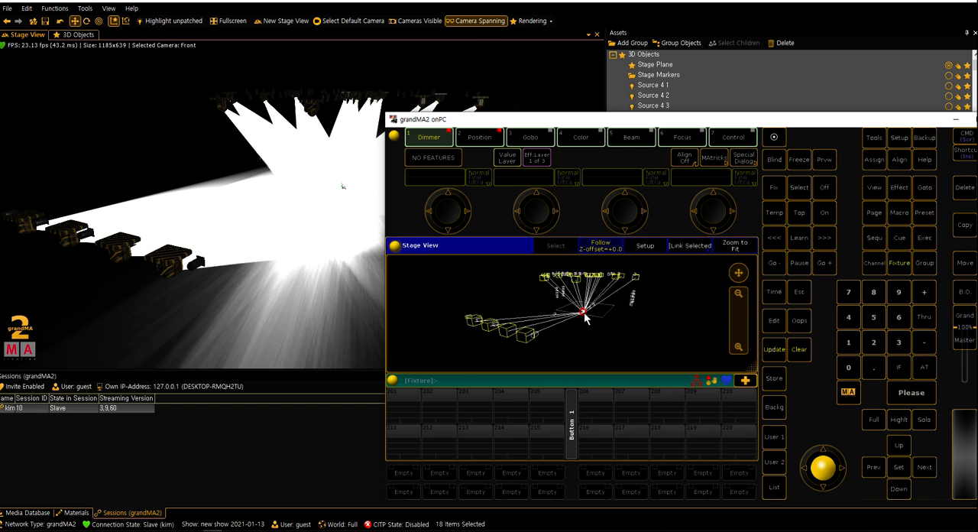
drag(650, 122, 382, 86)
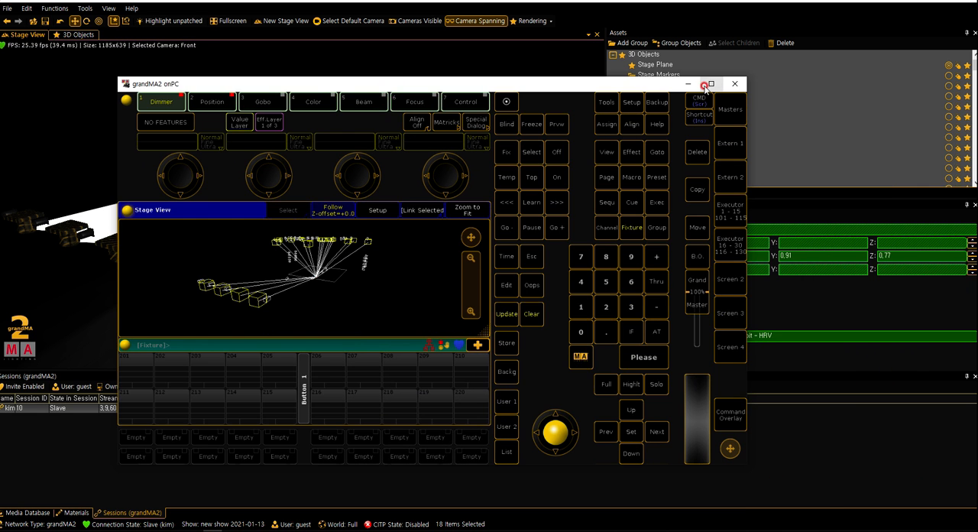
Maximize the console window and aim the selected fixtures at a new point on the stage floor in the Stage View
click(705, 86)
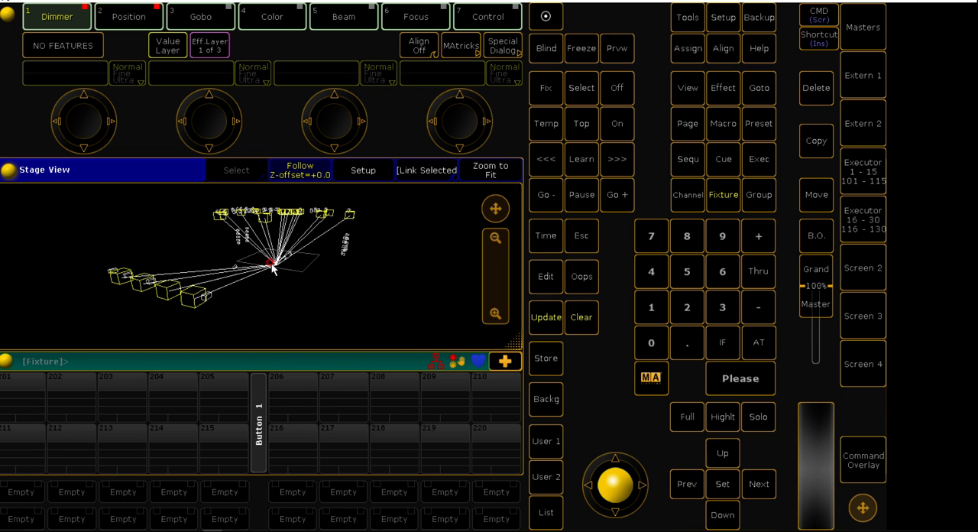
mouse_move(276, 266)
mouse_down()
mouse_move(244, 267)
mouse_move(289, 275)
mouse_move(286, 267)
mouse_up()
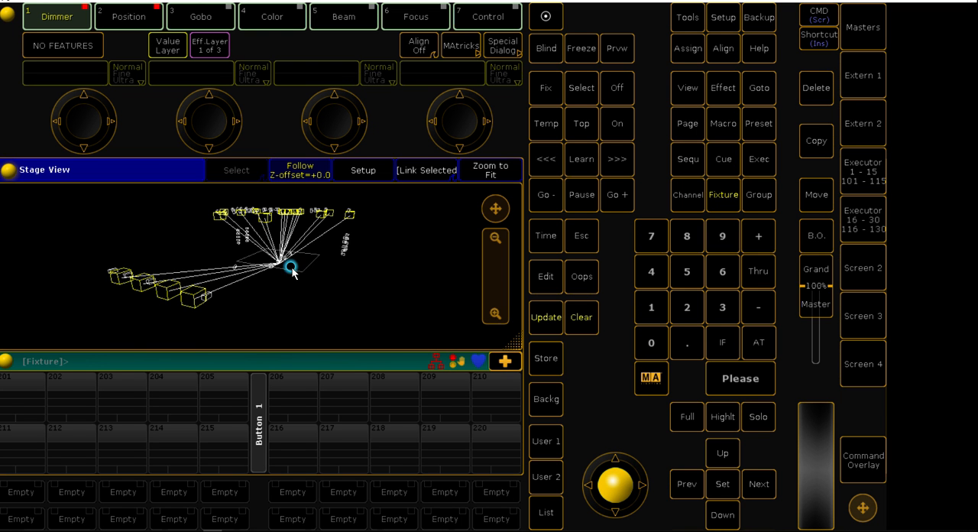
click(282, 266)
Narrow the Stage View and create a Fixture sheet in the free space beside it
click(418, 336)
click(382, 168)
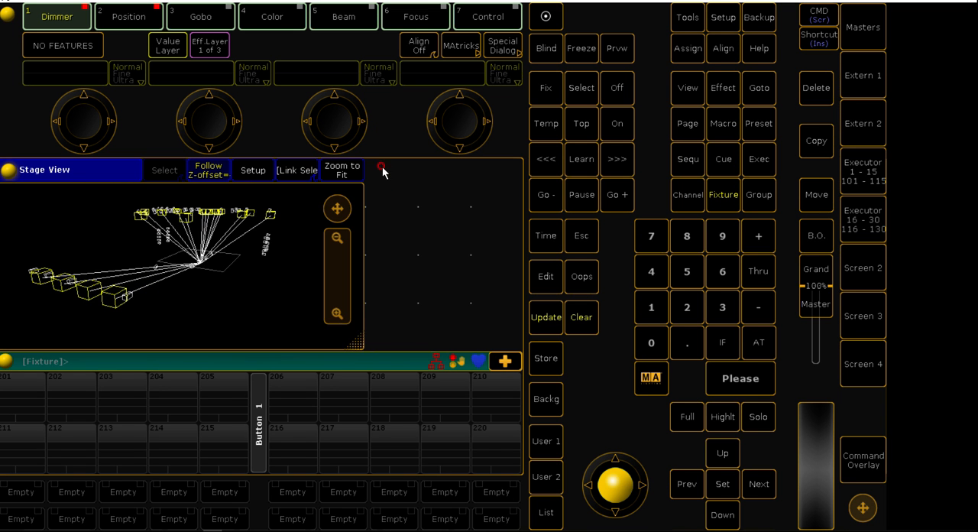
click(380, 168)
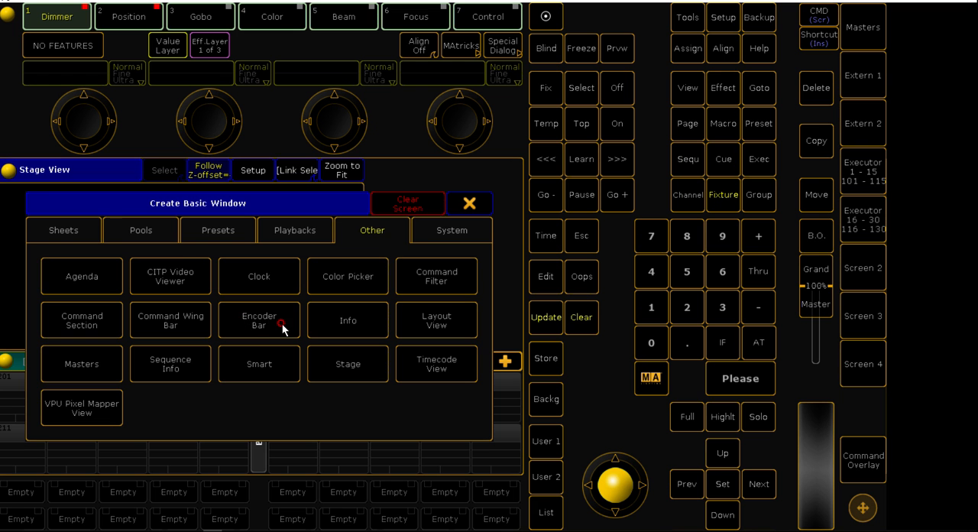
click(82, 229)
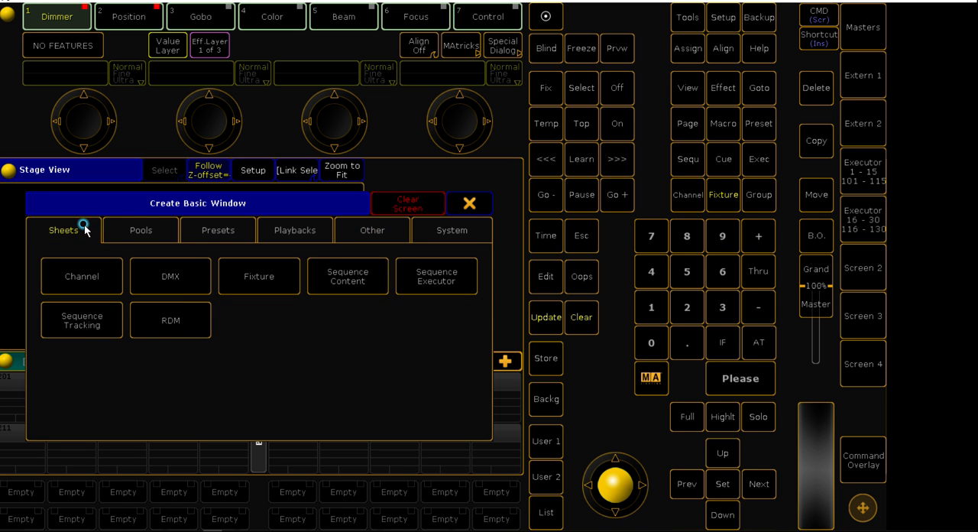
click(226, 271)
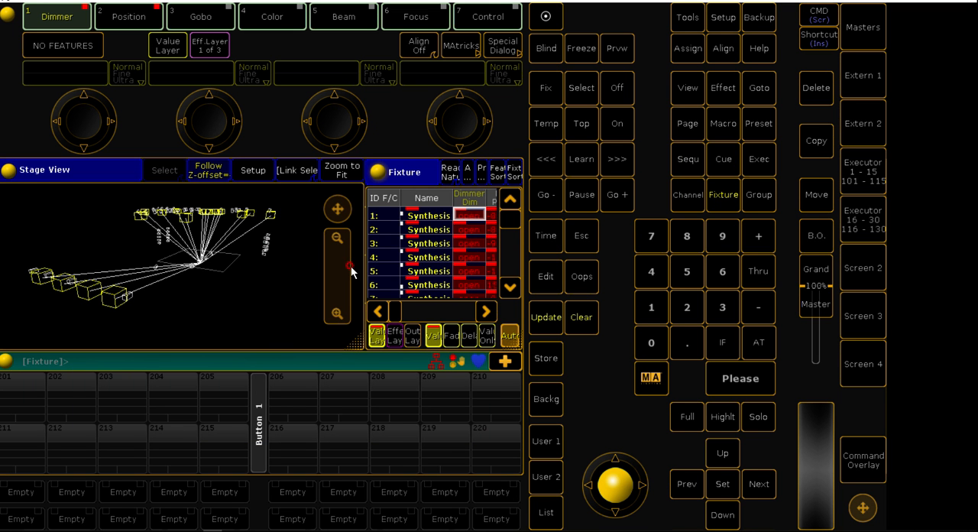
Shrink the Stage View further, and move and widen the Fixture sheet to fill the remaining space beside it
scroll(416, 242, down, 12)
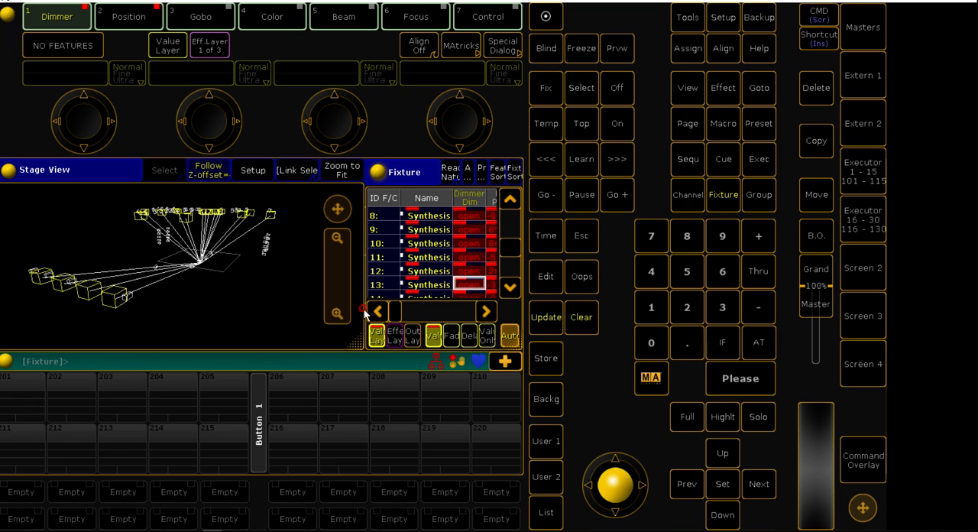
drag(357, 345, 149, 350)
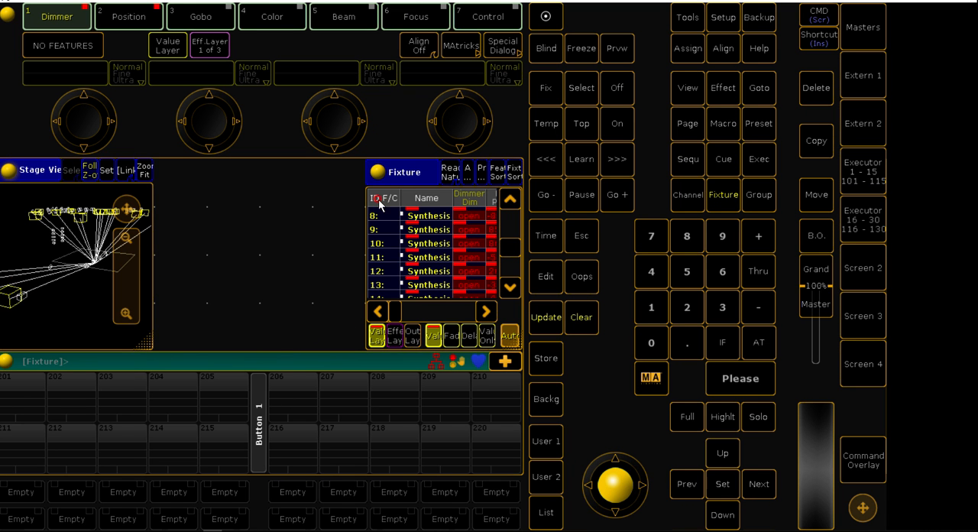
drag(389, 177, 177, 177)
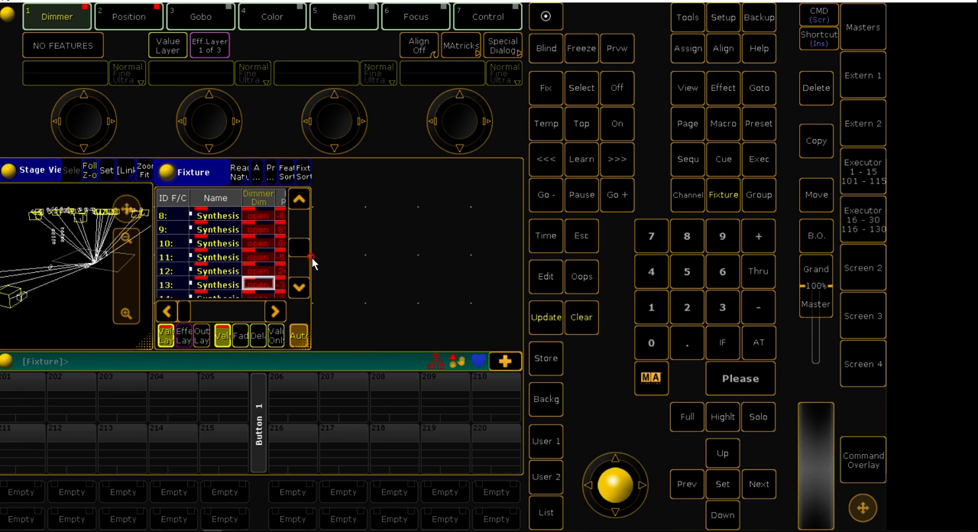
drag(307, 346, 525, 351)
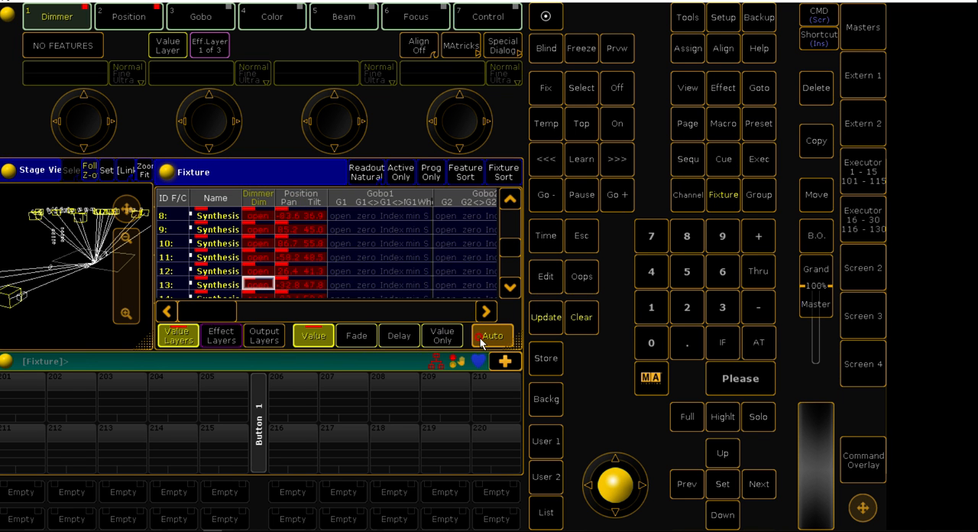
Review the fixture values in the Fixture sheet, reselect all fixtures with Thru at full, and clear the programmer
scroll(313, 267, down, 3)
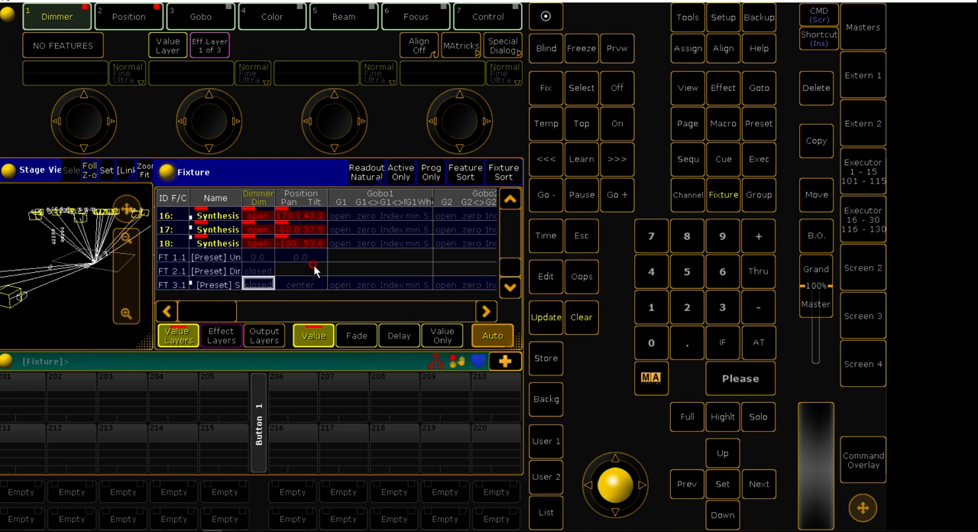
scroll(313, 264, up, 5)
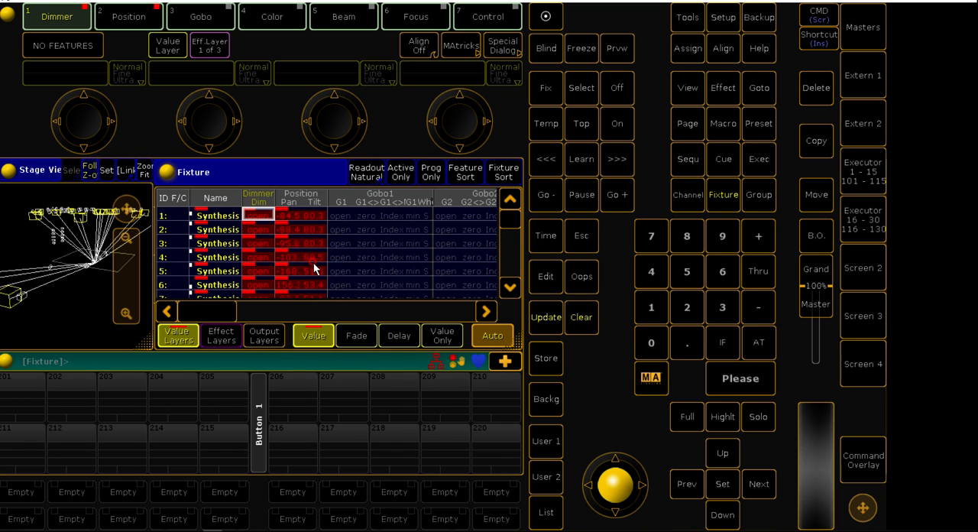
scroll(313, 268, down, 5)
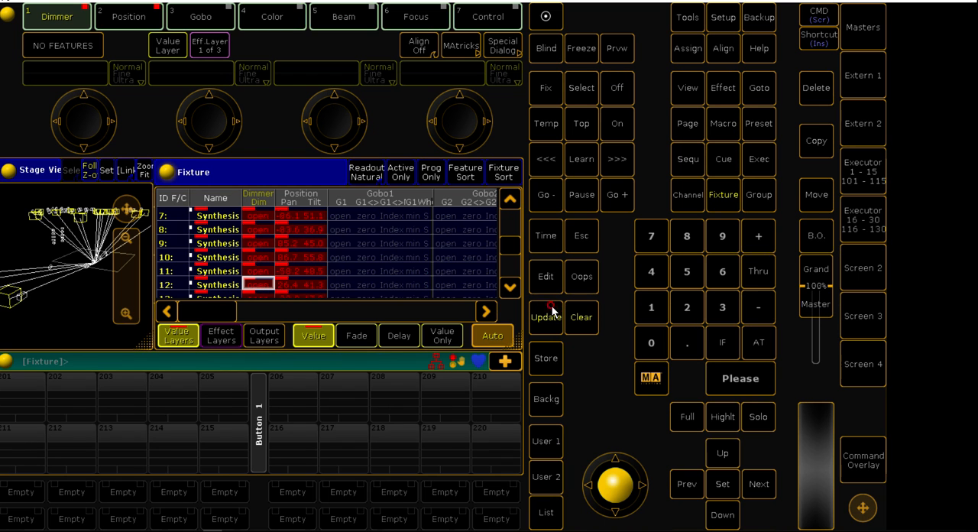
click(755, 272)
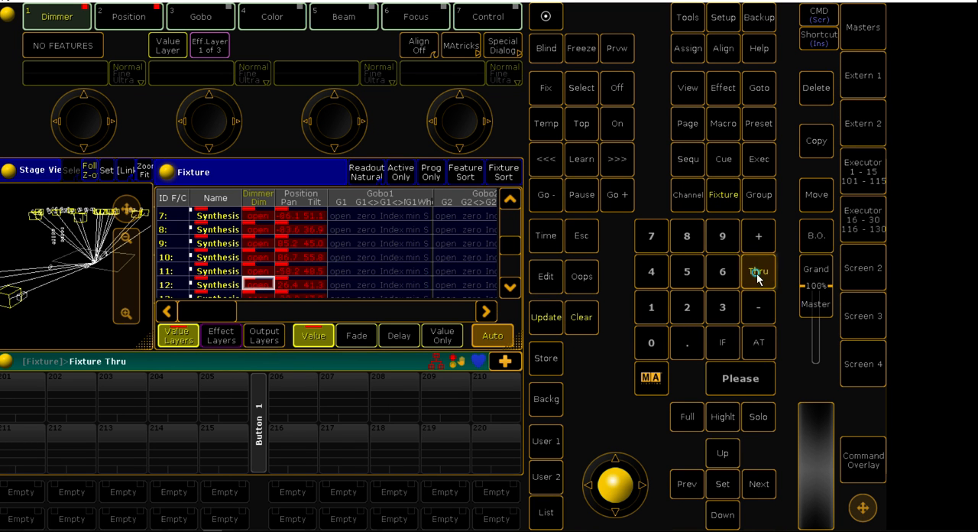
click(754, 343)
click(738, 373)
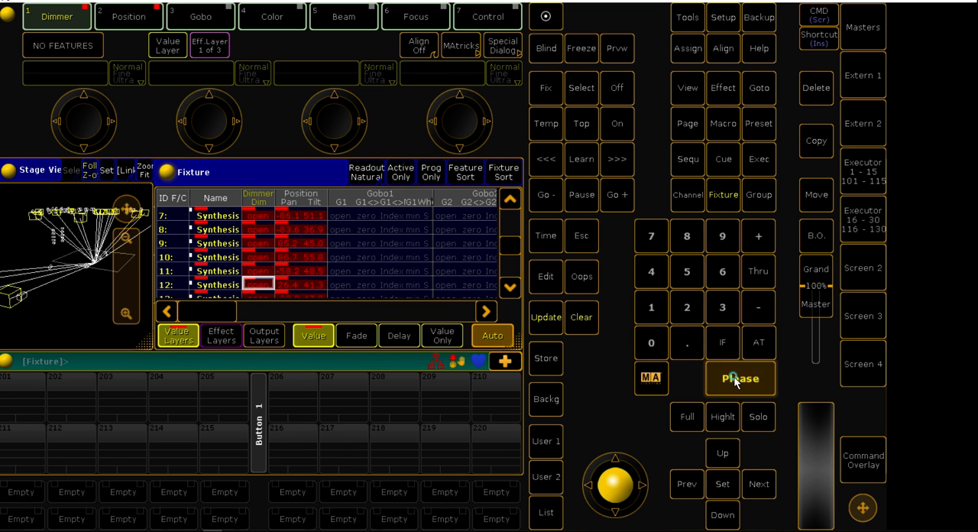
click(757, 270)
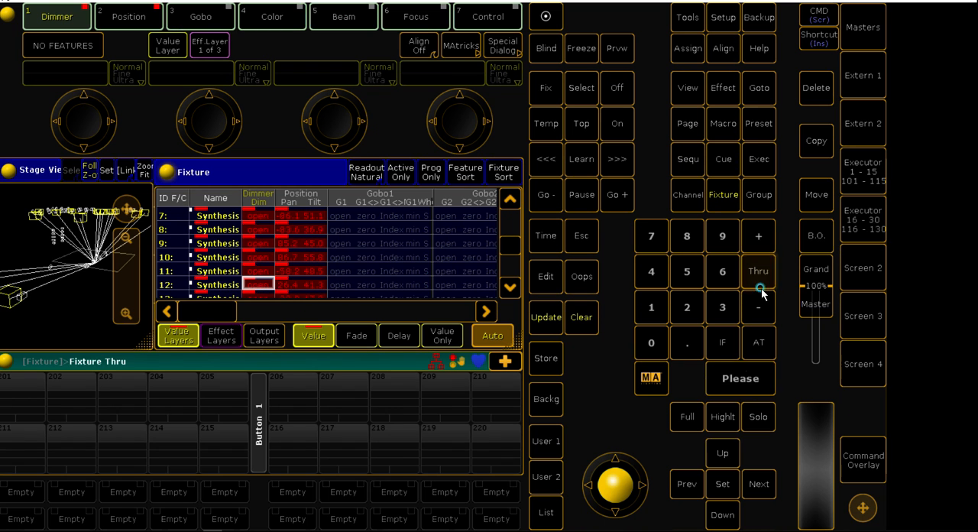
click(731, 379)
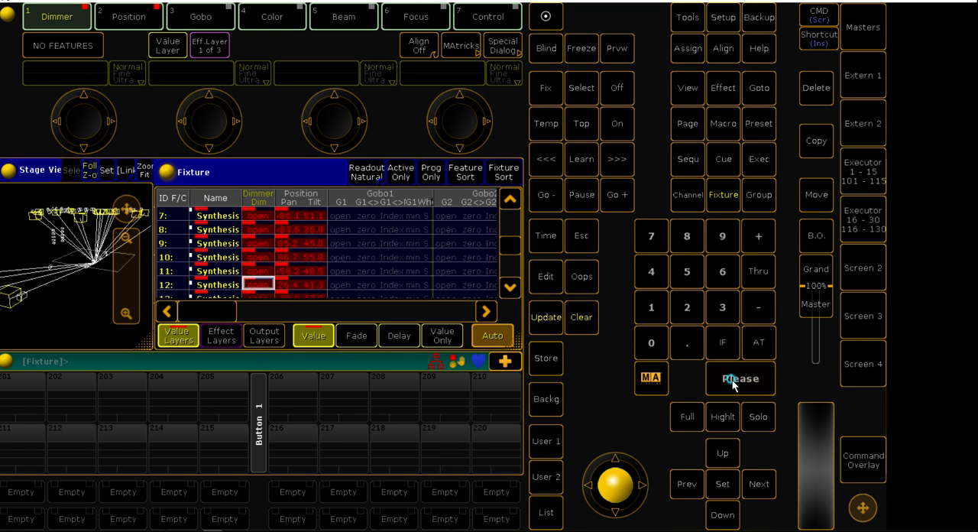
click(590, 321)
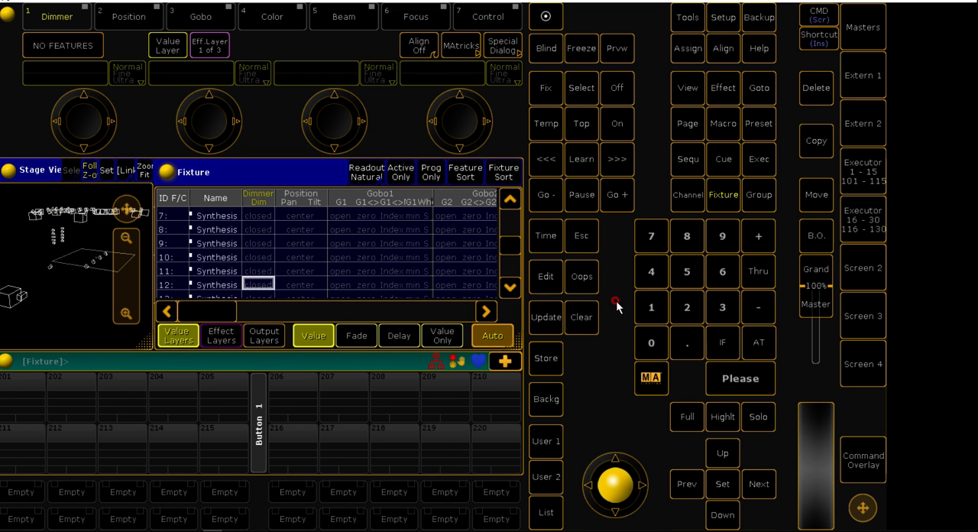
Select all fixtures with Thru and bring their dimmers to full
click(757, 271)
click(754, 344)
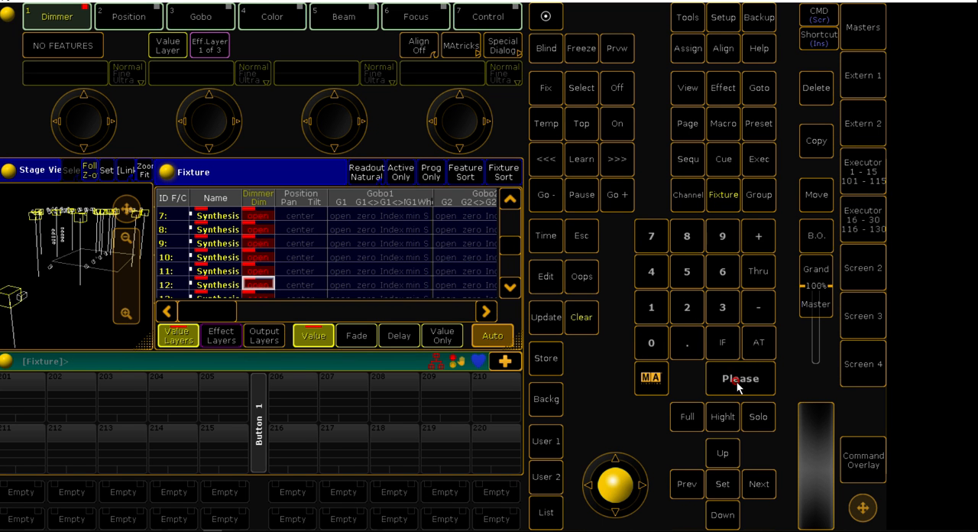
Check the Position entry in the At command filter, close it, and aim all selected fixtures at the stage floor
click(760, 348)
click(760, 348)
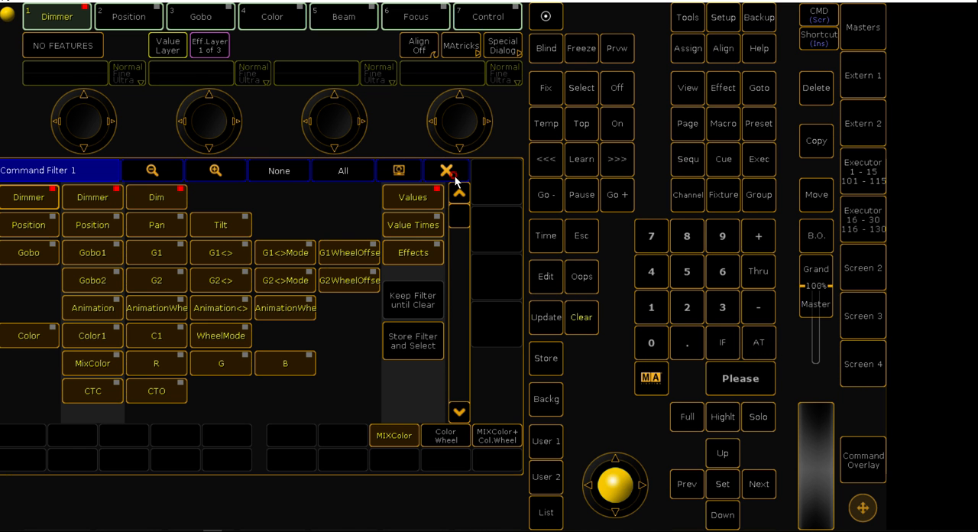
click(52, 220)
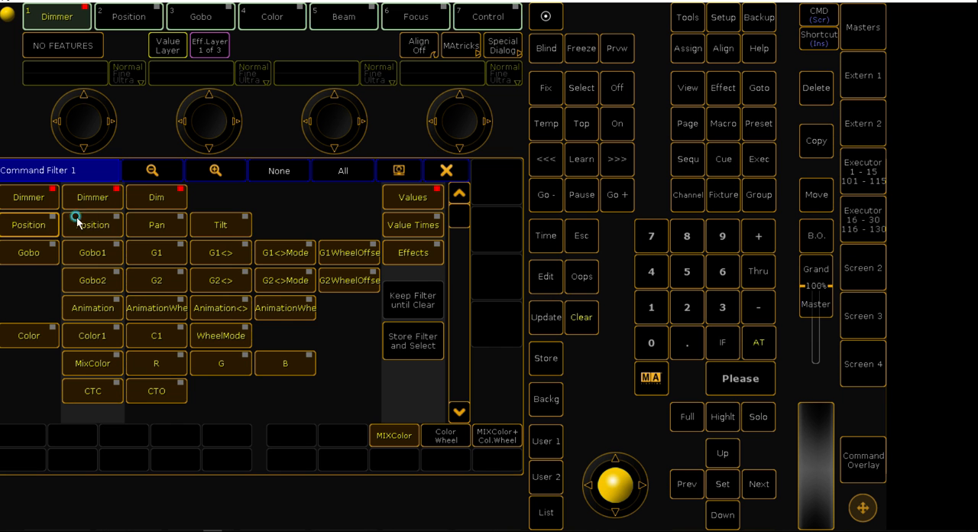
click(445, 172)
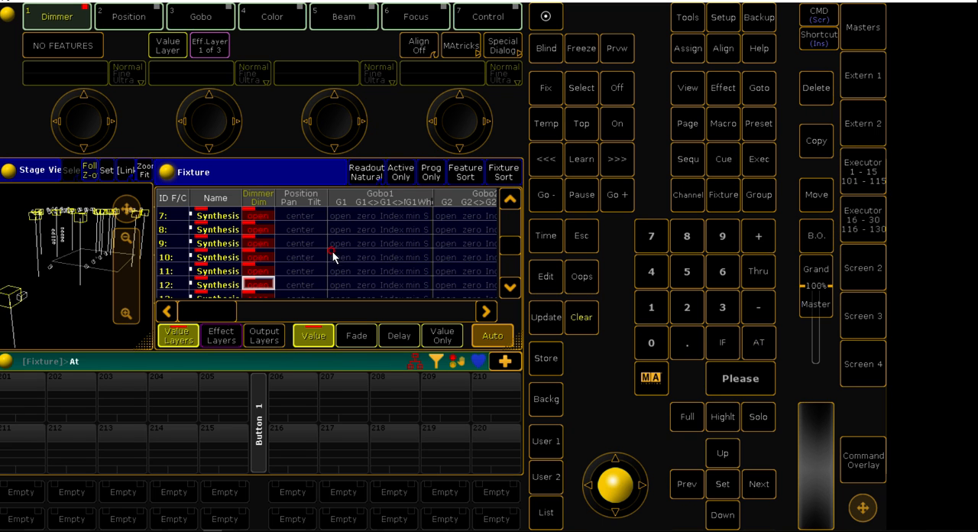
click(81, 266)
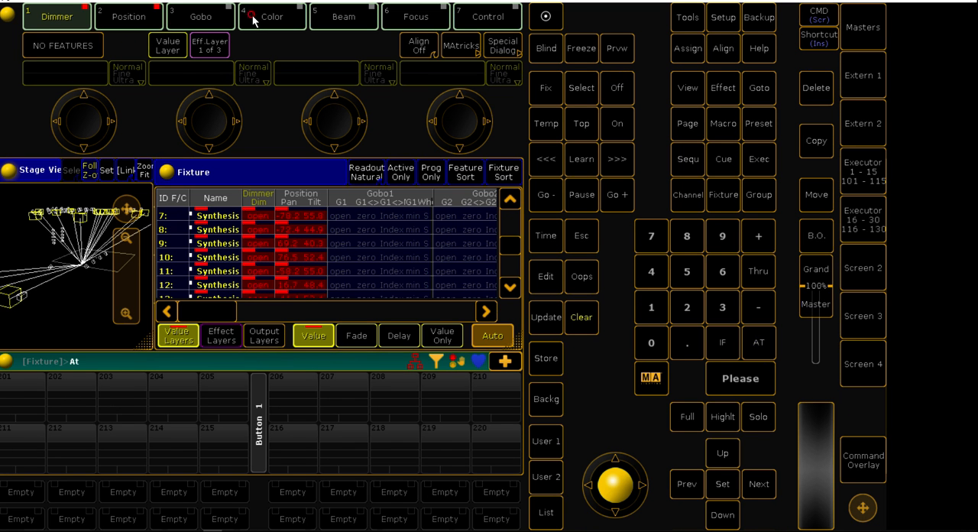
Look through the Gobo, Color, Beam, Focus and Control preset types, and clear the programmer
click(215, 18)
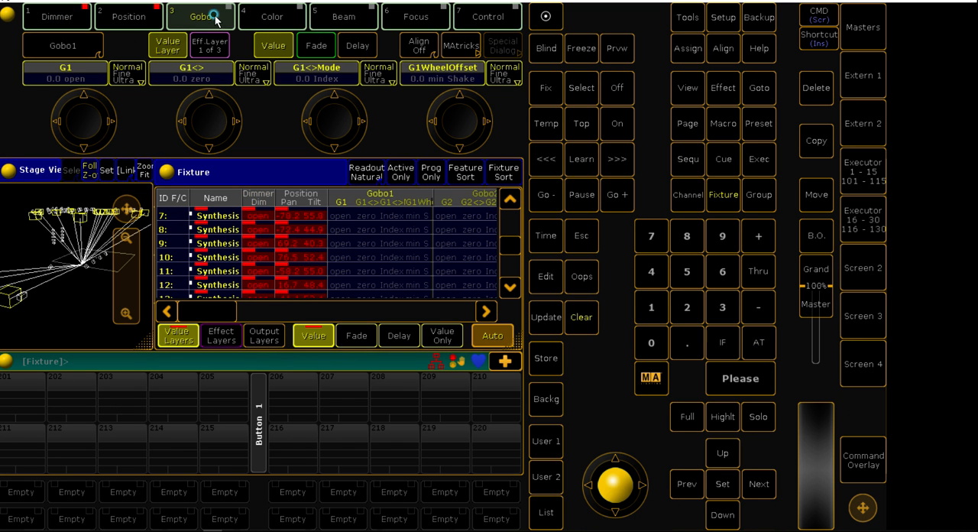
click(298, 17)
click(326, 18)
click(415, 17)
click(486, 17)
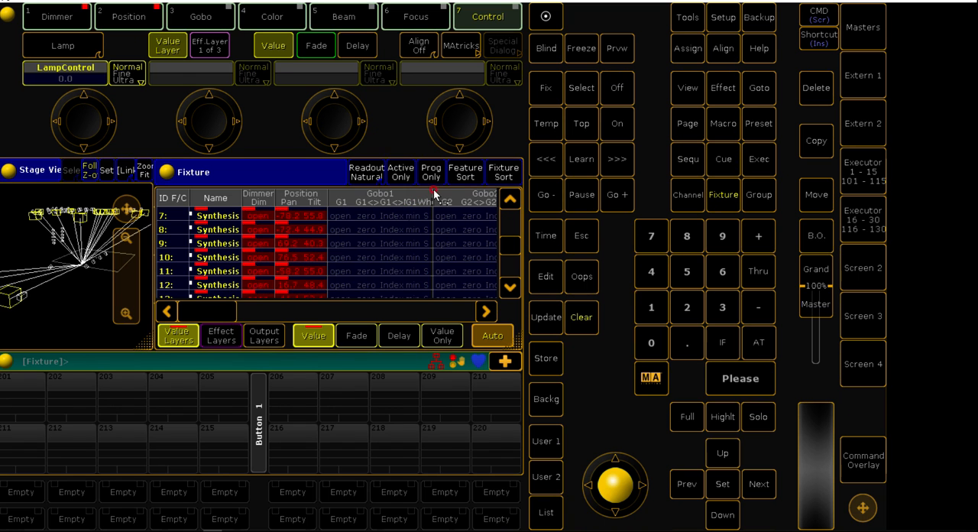
click(582, 317)
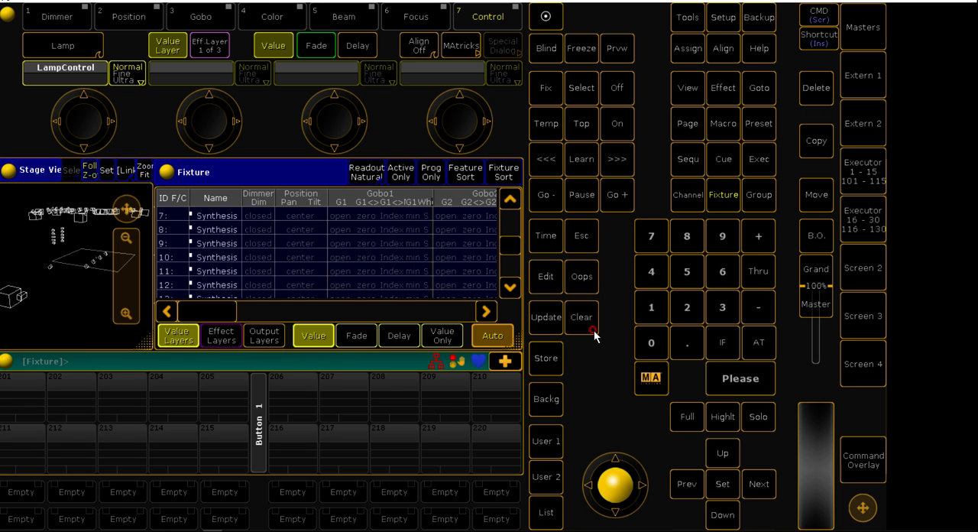
Turn on Highlight for all fixtures selected with Thru, and clear the selection and the unfinished At Full command
click(760, 273)
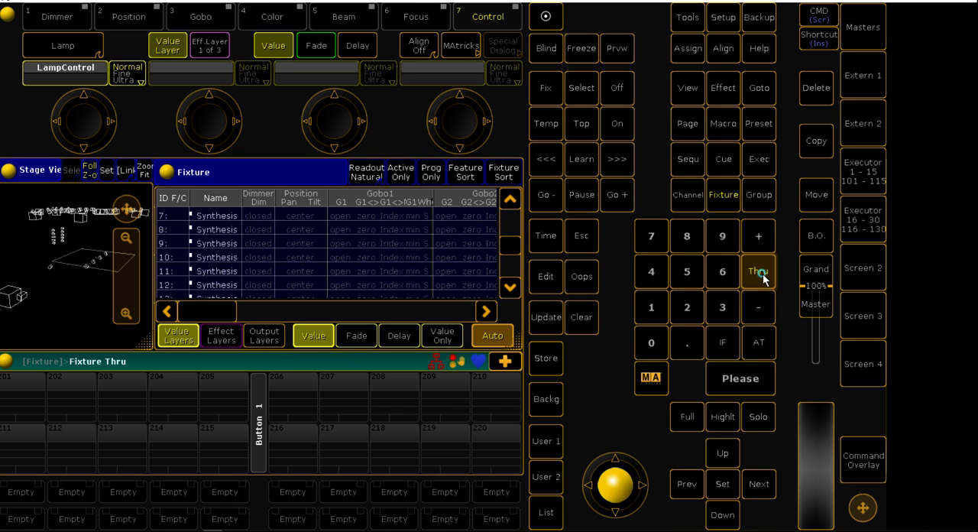
click(756, 342)
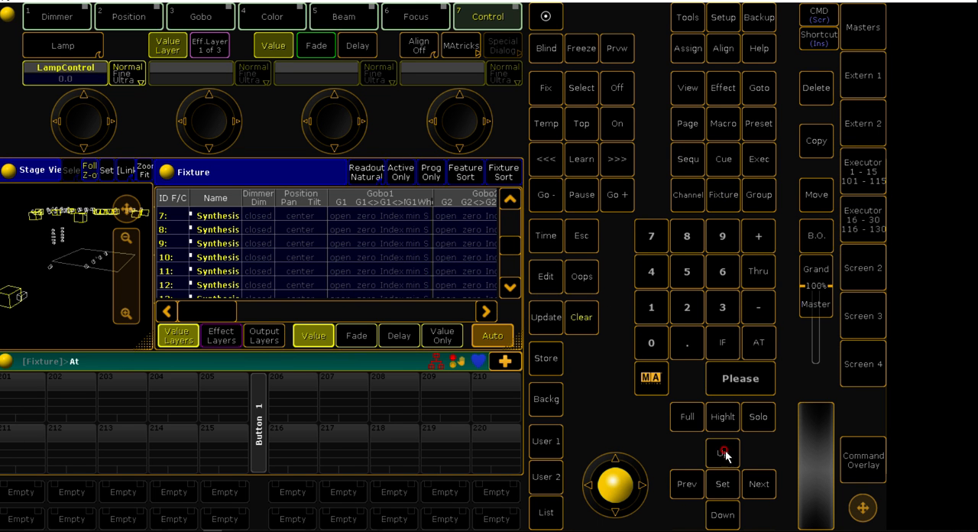
click(723, 417)
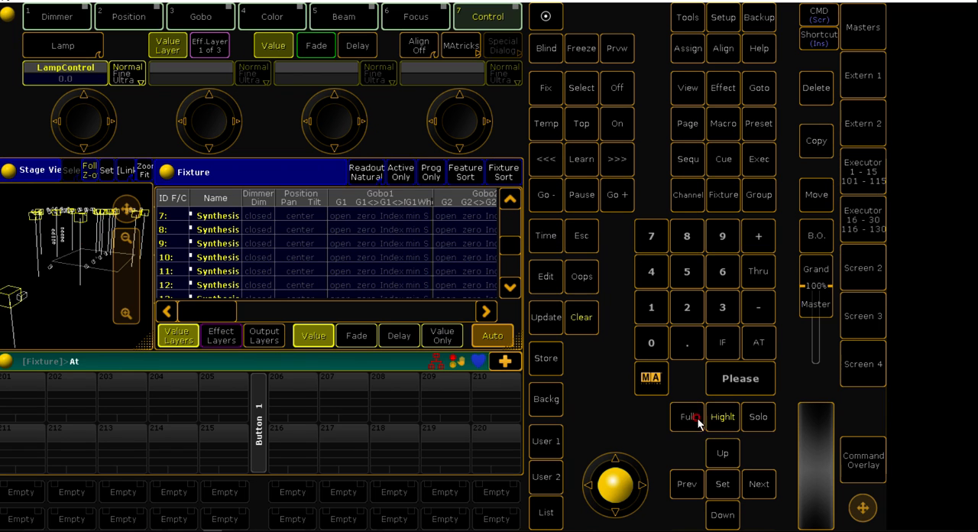
click(693, 418)
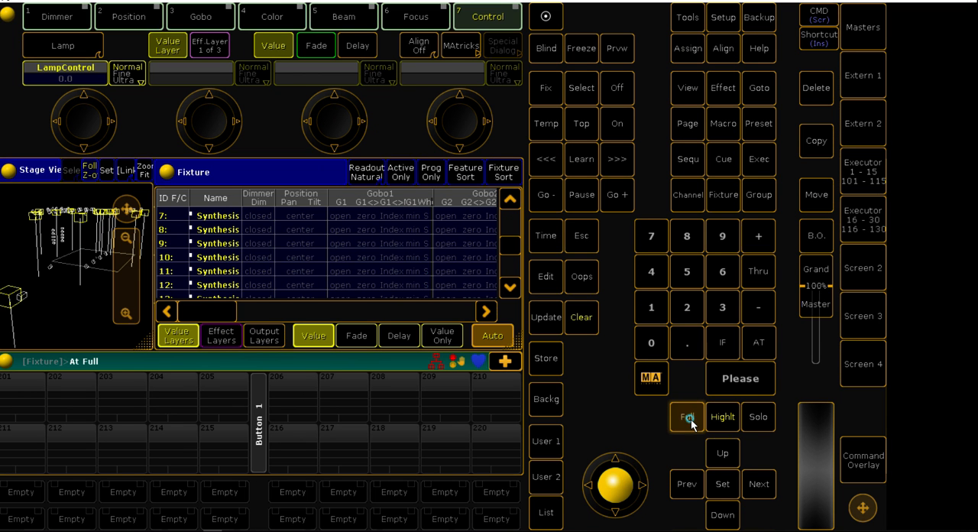
click(589, 321)
click(590, 321)
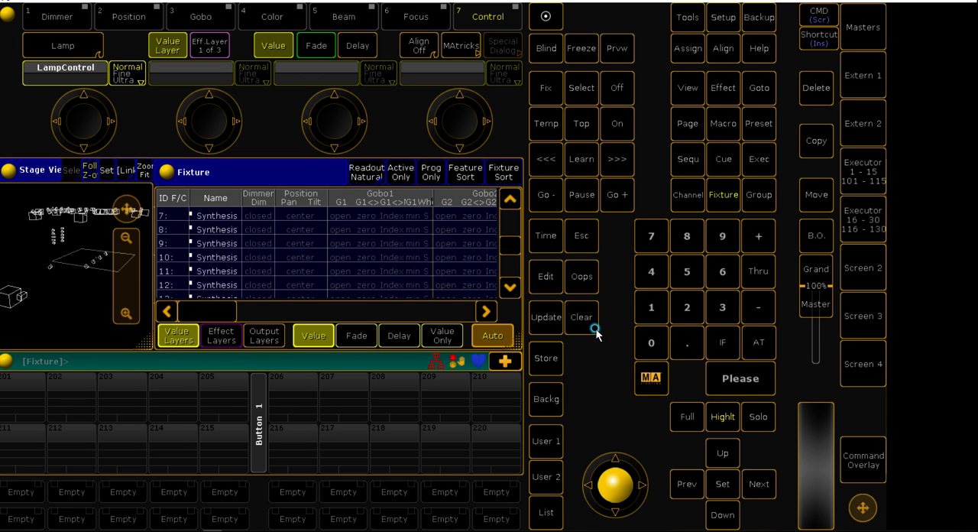
Select all fixtures with Fixture Thru and set their dimmers to full again
click(722, 195)
click(756, 271)
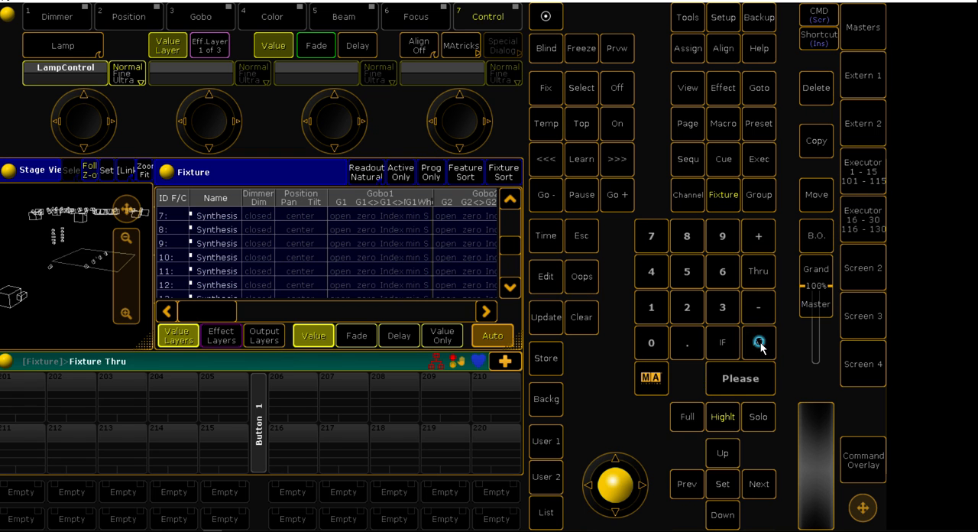
click(759, 344)
click(759, 344)
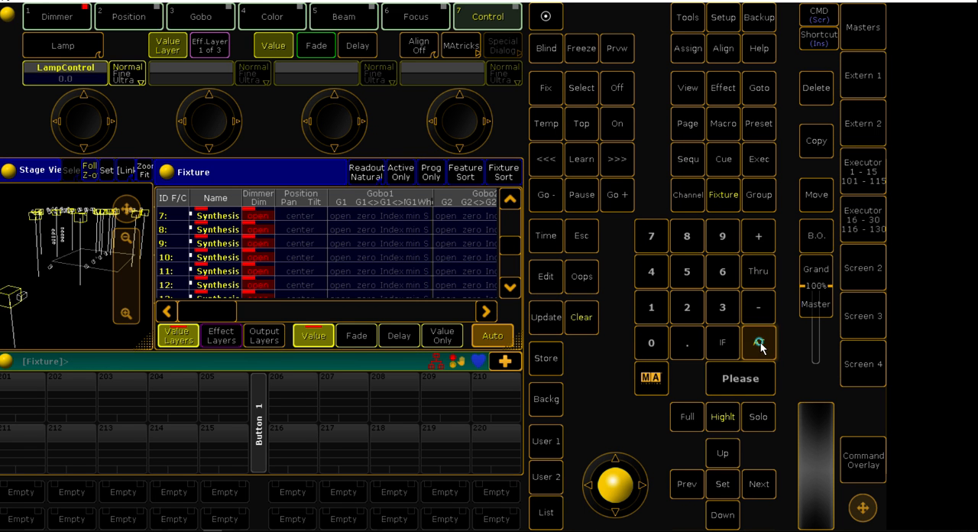
Apply the Highlight values to the selected fixtures and review the Beam, Effect, Focus and Lamp columns of the Fixture sheet
click(729, 419)
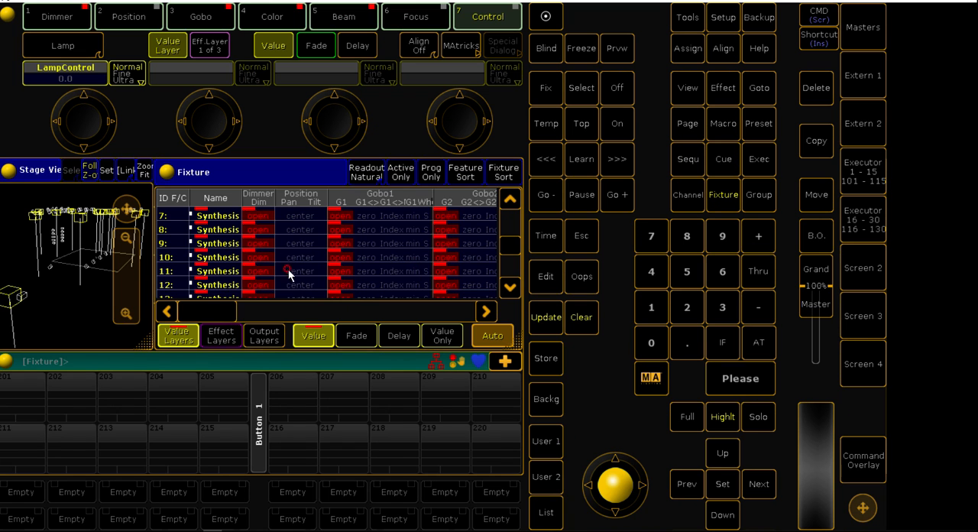
drag(287, 313, 387, 313)
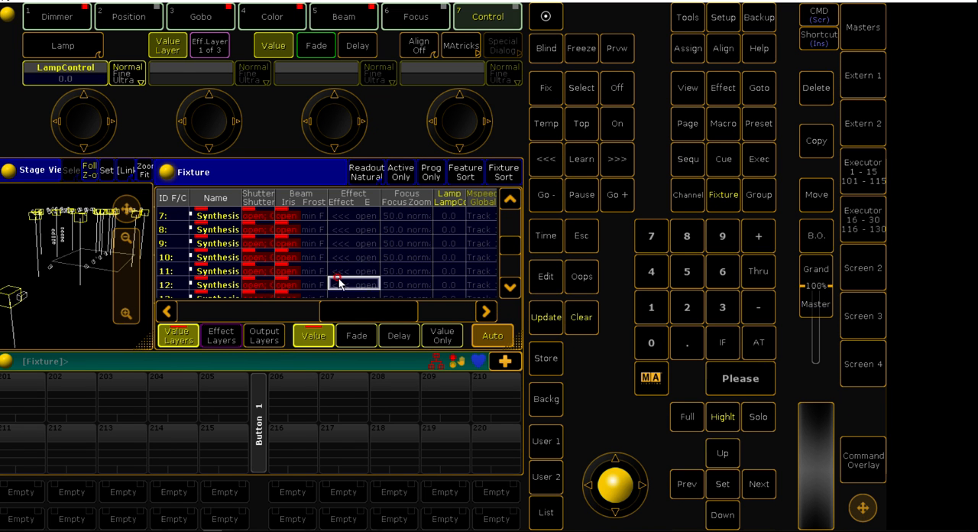
Set the selected fixtures to full and store the look as a cue on the empty executor 201
click(696, 420)
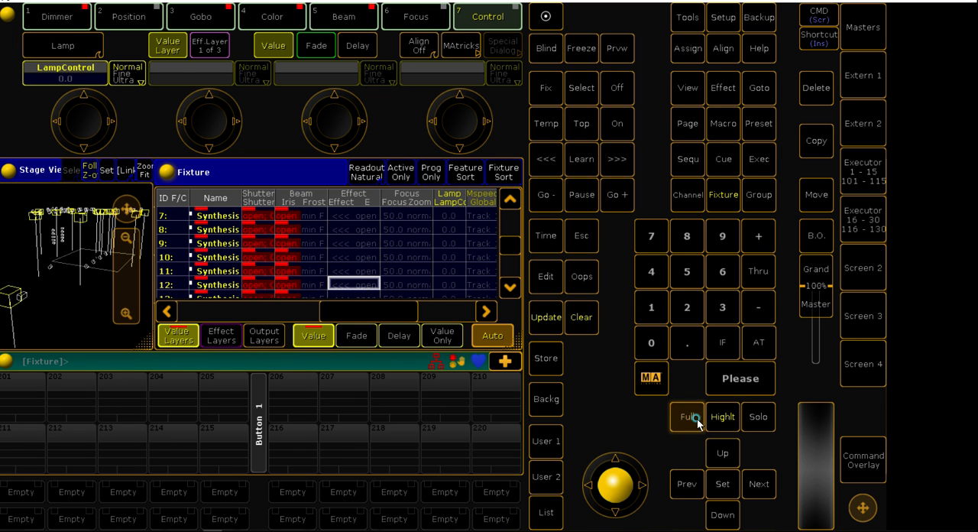
drag(339, 313, 191, 310)
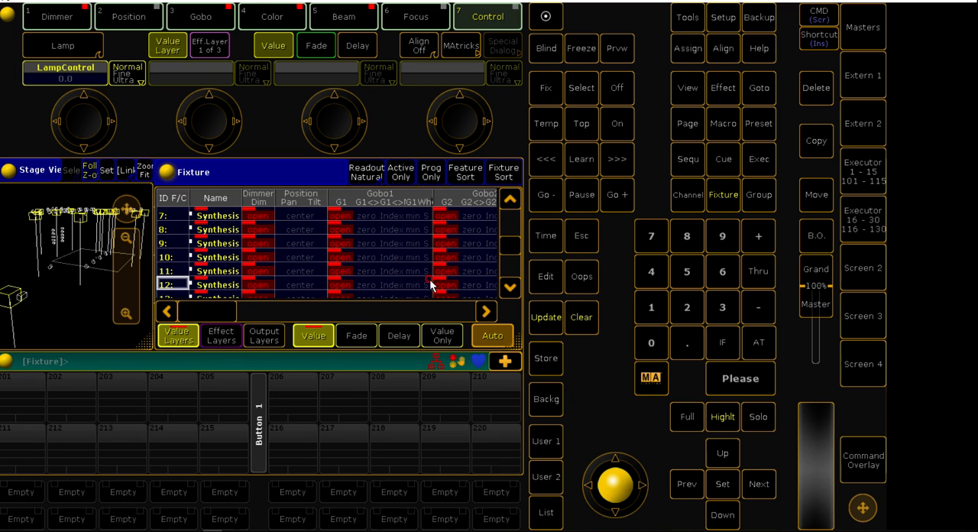
click(546, 359)
click(17, 394)
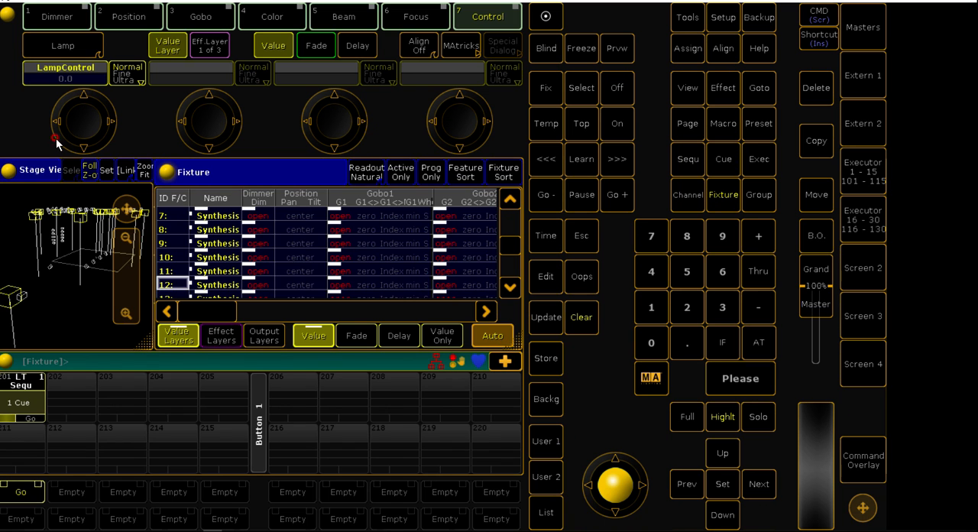
Aim the selected fixtures at a point on the stage and store a second and a third cue on executor 201
click(103, 268)
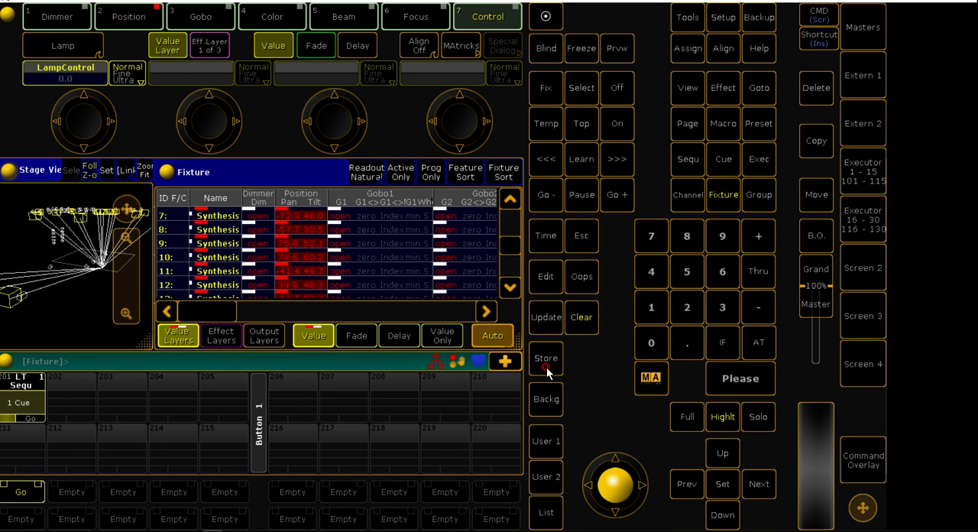
click(547, 368)
click(29, 405)
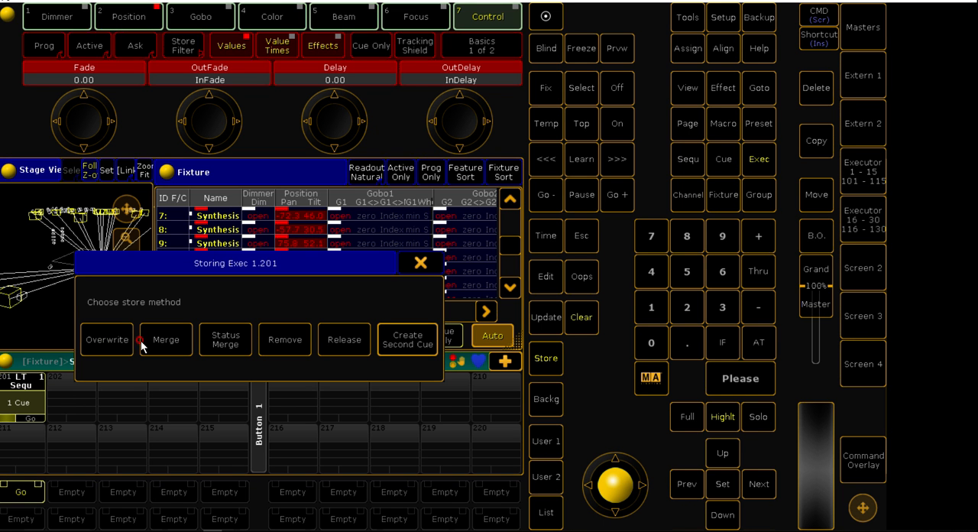
click(393, 340)
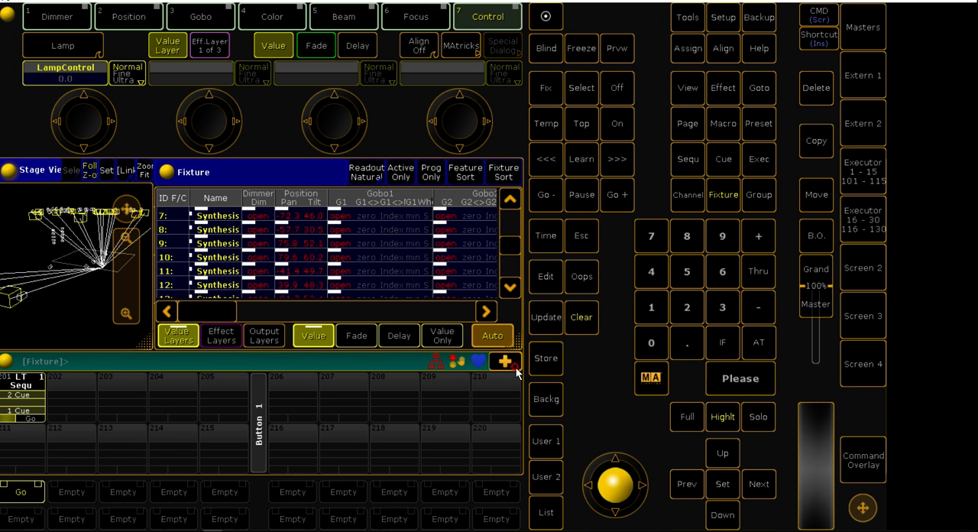
click(541, 362)
click(43, 405)
Clear the fixture selection and the programmer, and delete the stored sequence from executor 201
click(573, 318)
click(573, 318)
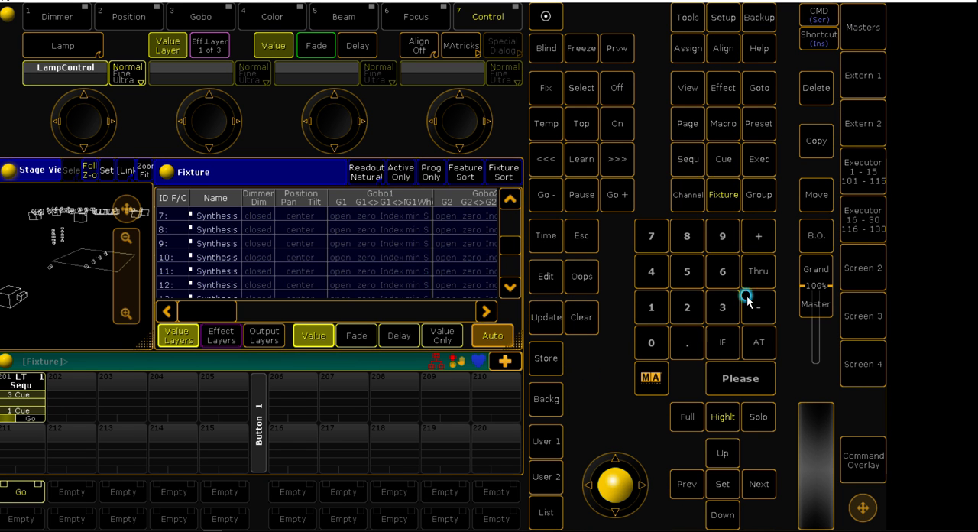
click(810, 95)
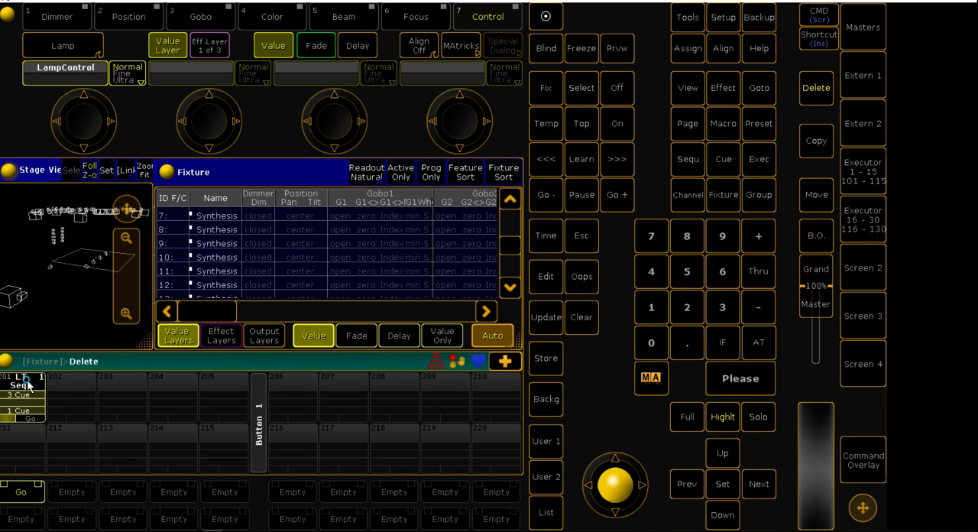
click(30, 389)
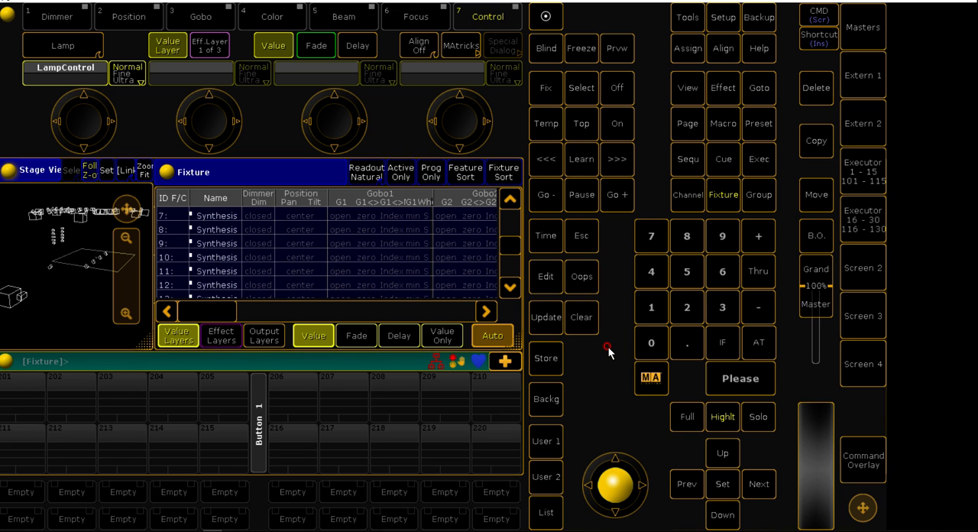